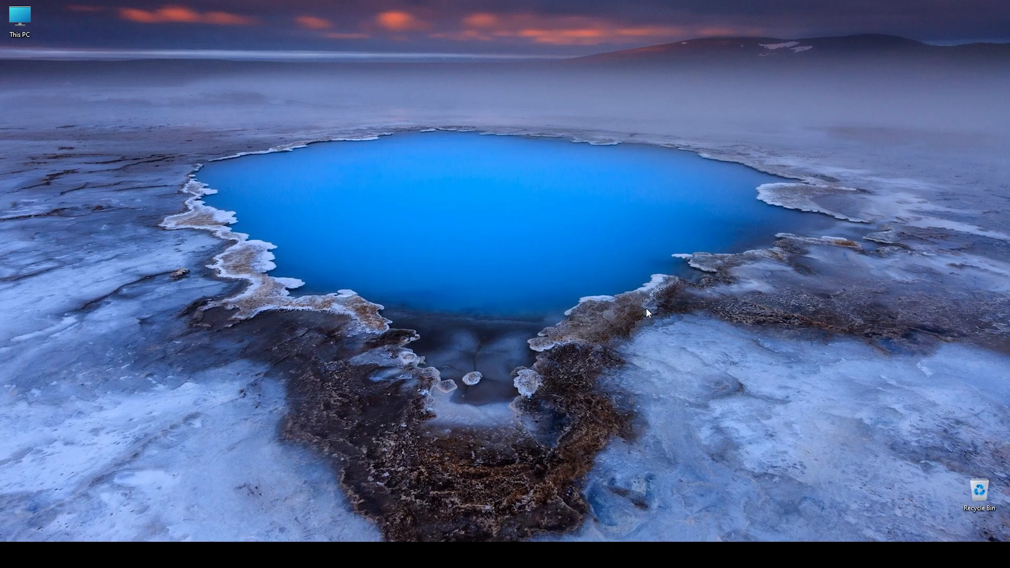
Switch to Firefox, open Anaconda's Free Download page from the search results, and go to the additional installers list.
left_click(627, 555)
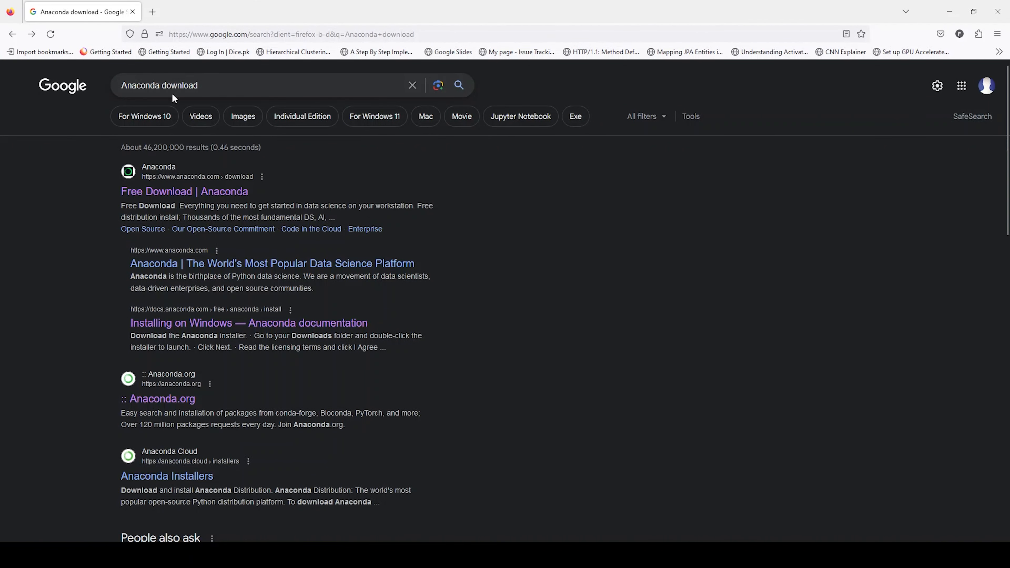
left_click(189, 193)
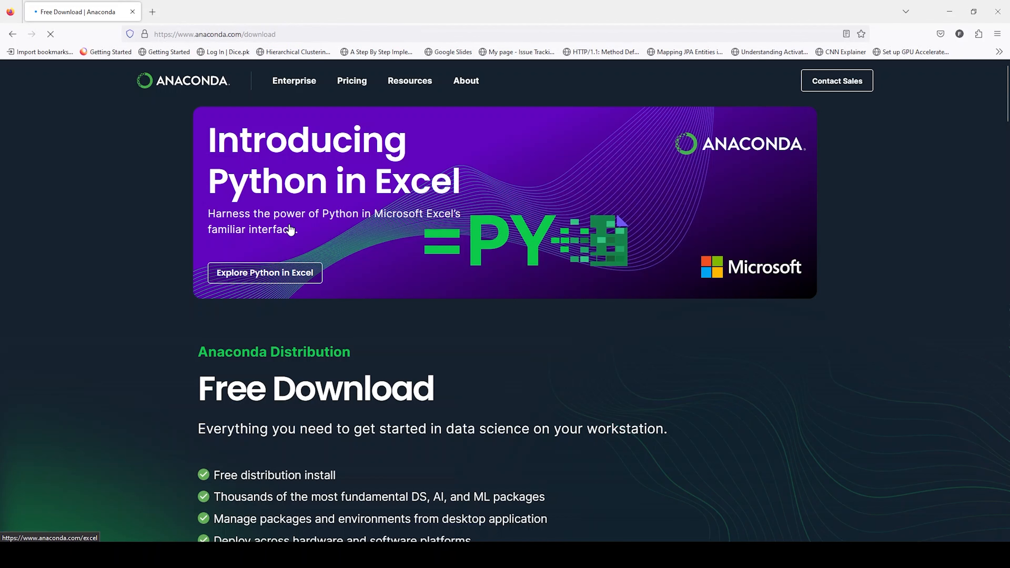
scroll(290, 229, "down", 8)
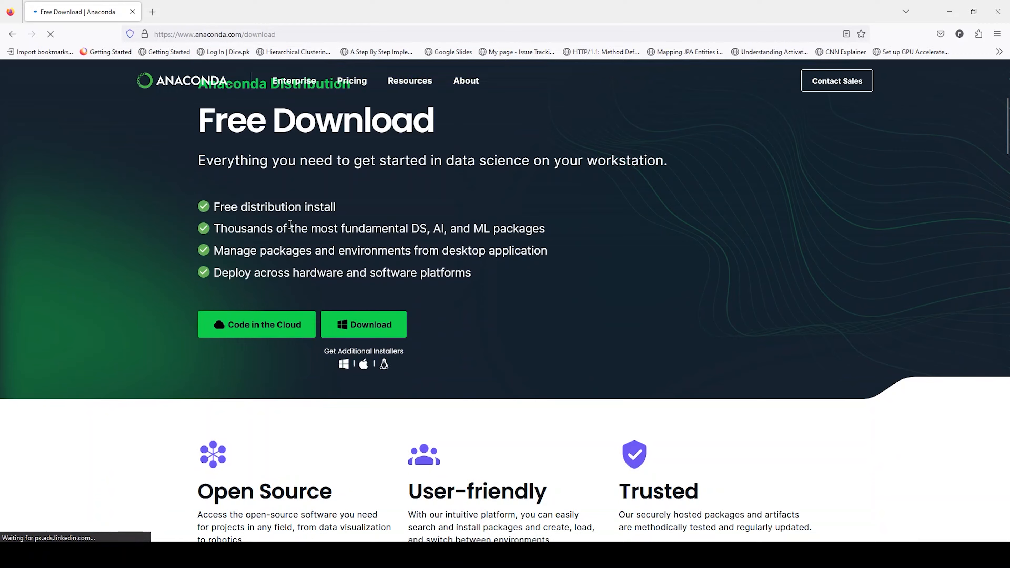
scroll(289, 227, "down", 3)
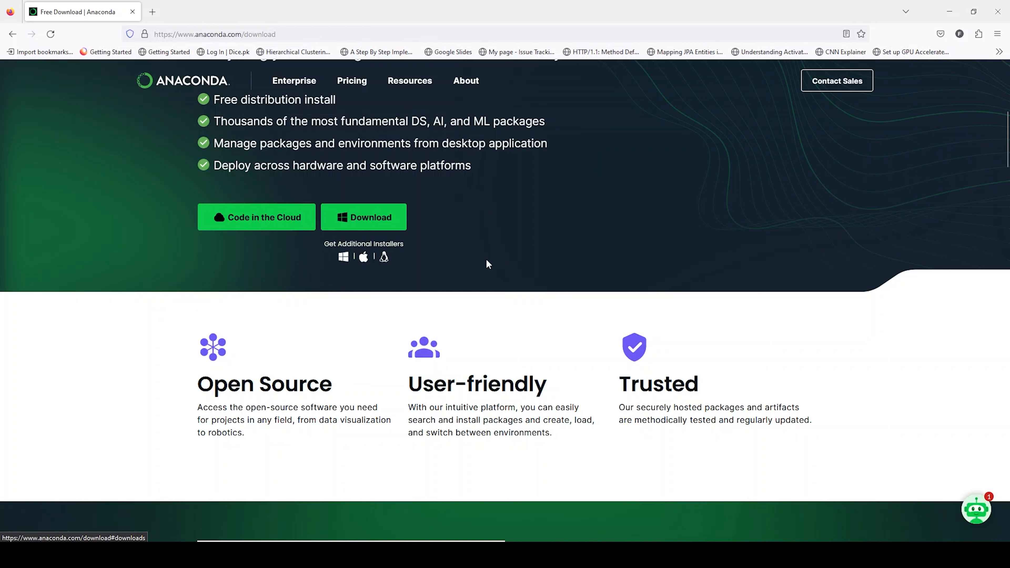
left_click(371, 244)
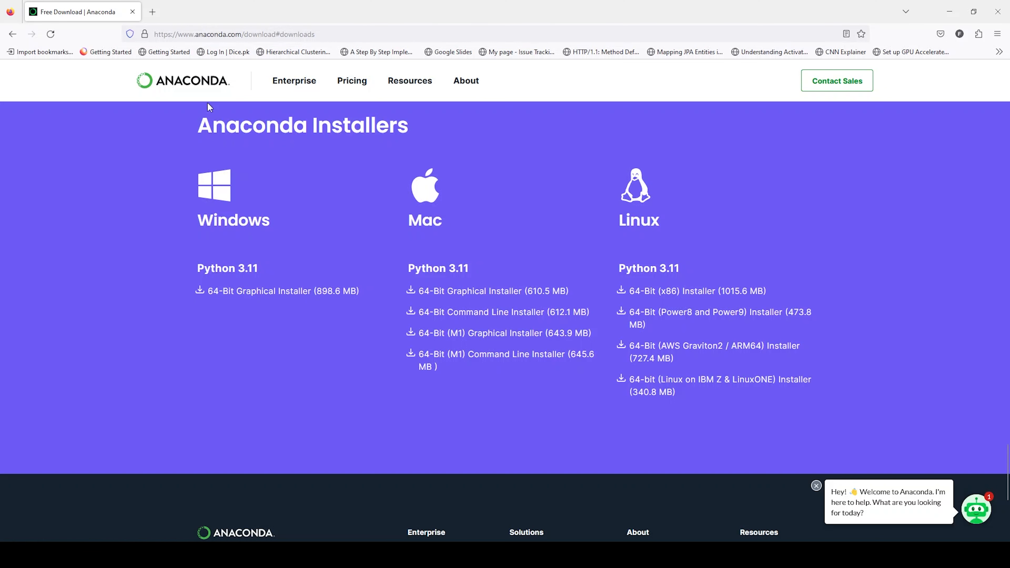
left_click(156, 9)
type("https://docs.anaconda.com/free/anaconda/")
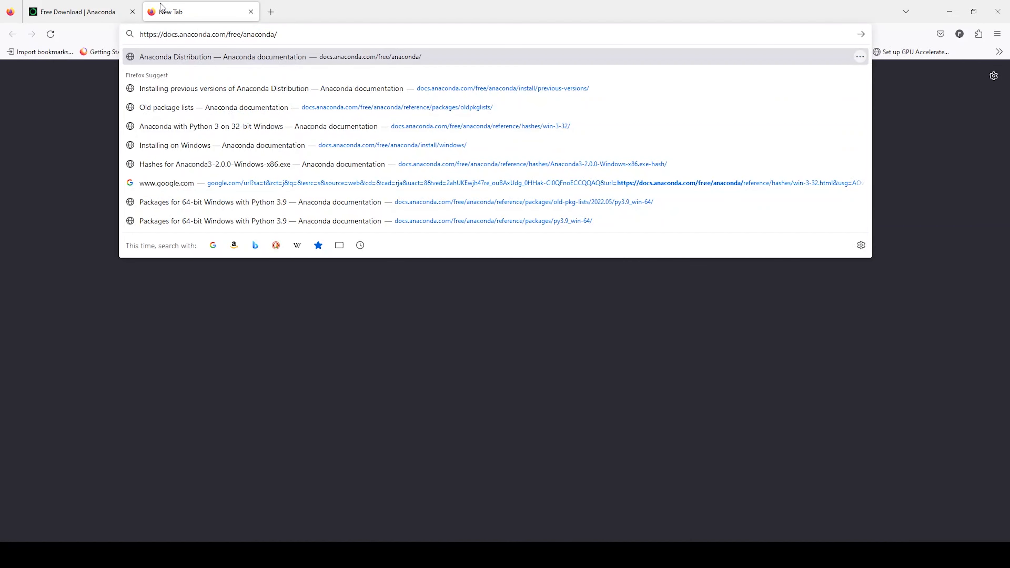
key("Return")
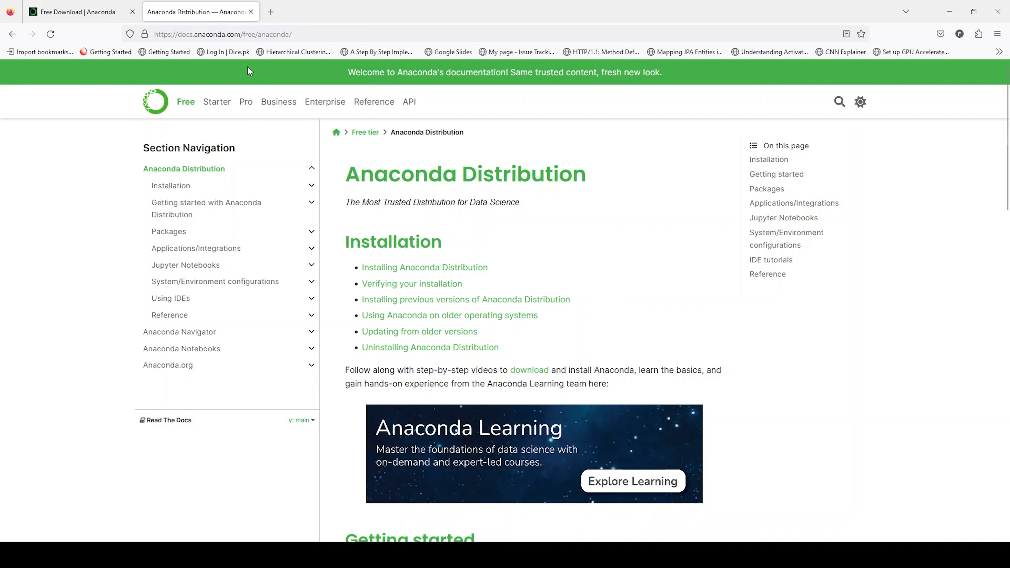
left_click(311, 187)
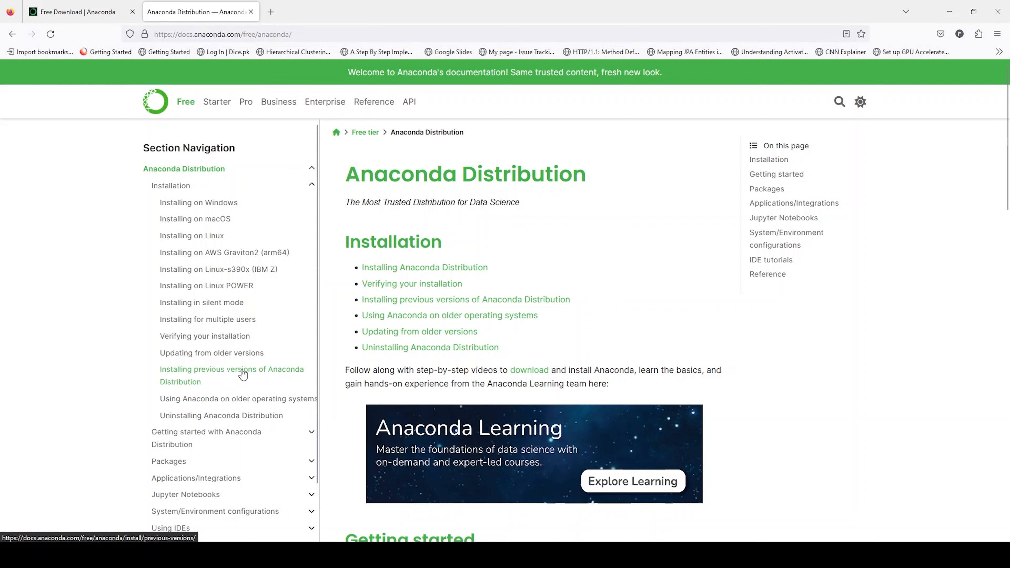
left_click(202, 375)
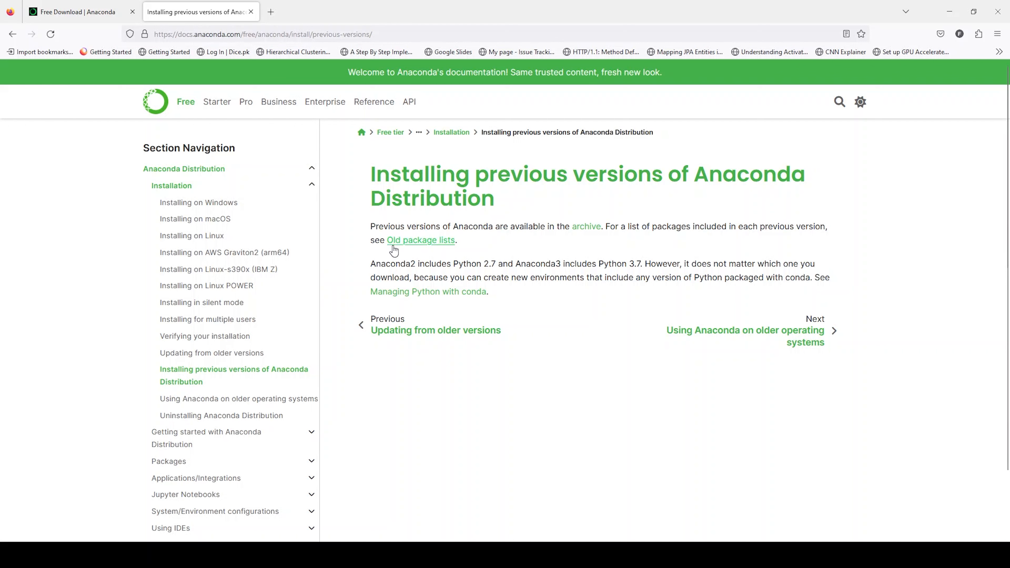
Open the old package lists and view the Anaconda 2023.07-0 list for 32-bit Windows with Python 3.9.
left_click(421, 245)
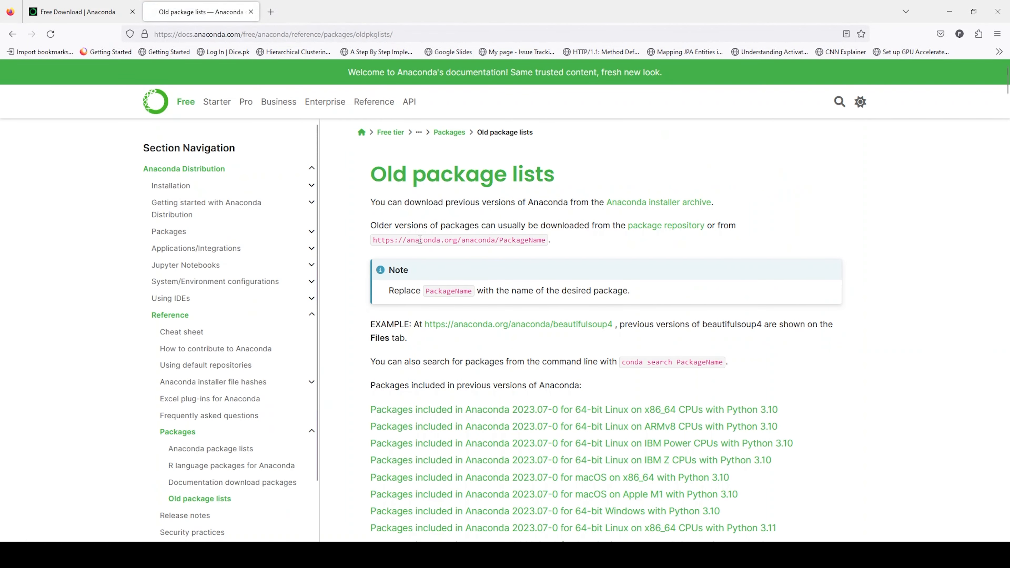
scroll(453, 226, "down", 5)
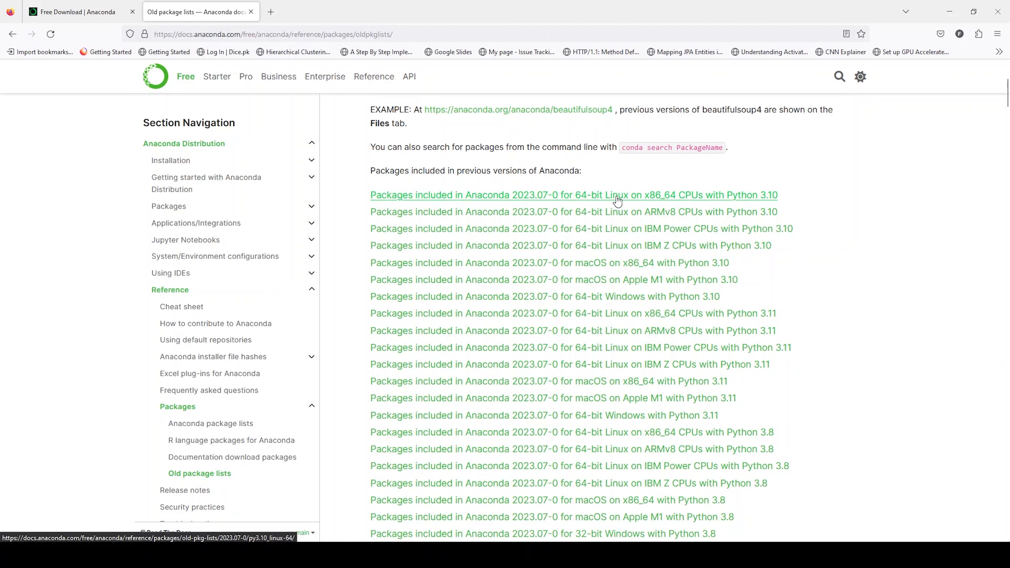
scroll(602, 207, "down", 5)
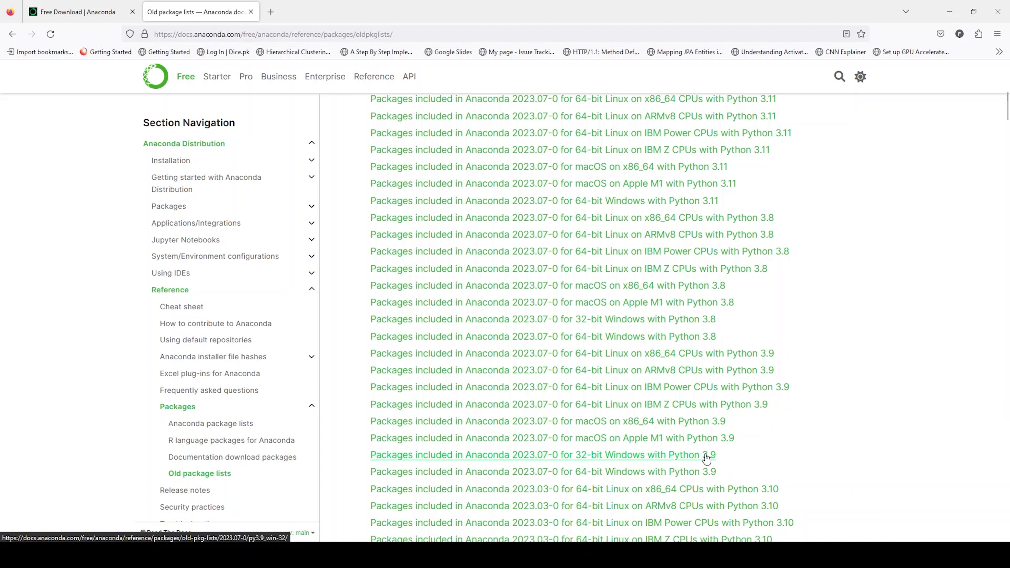
left_click(546, 453)
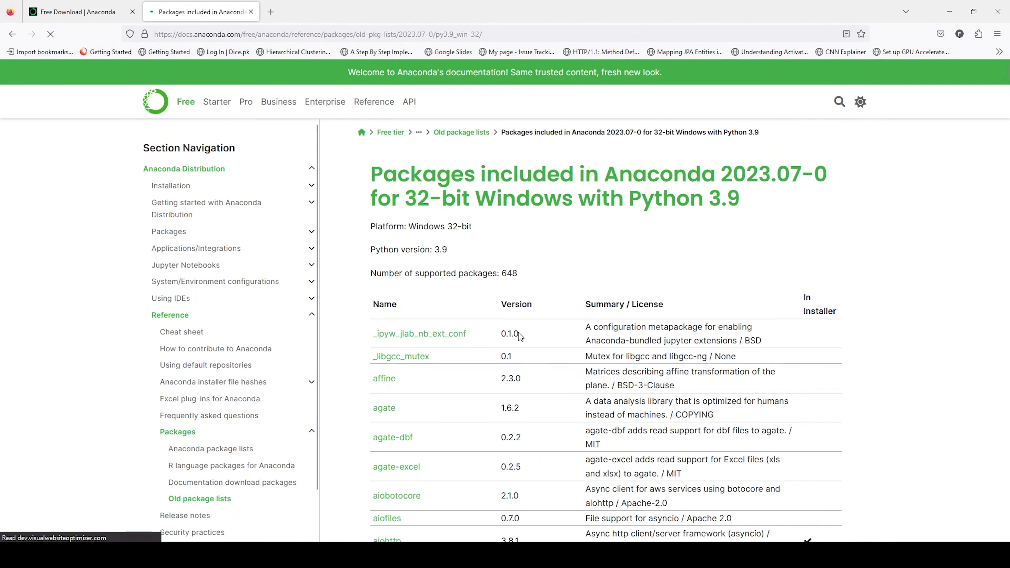
Examine the names, versions and installer inclusion of the packages listed for 32-bit Windows with Python 3.9.
scroll(461, 288, "down", 1)
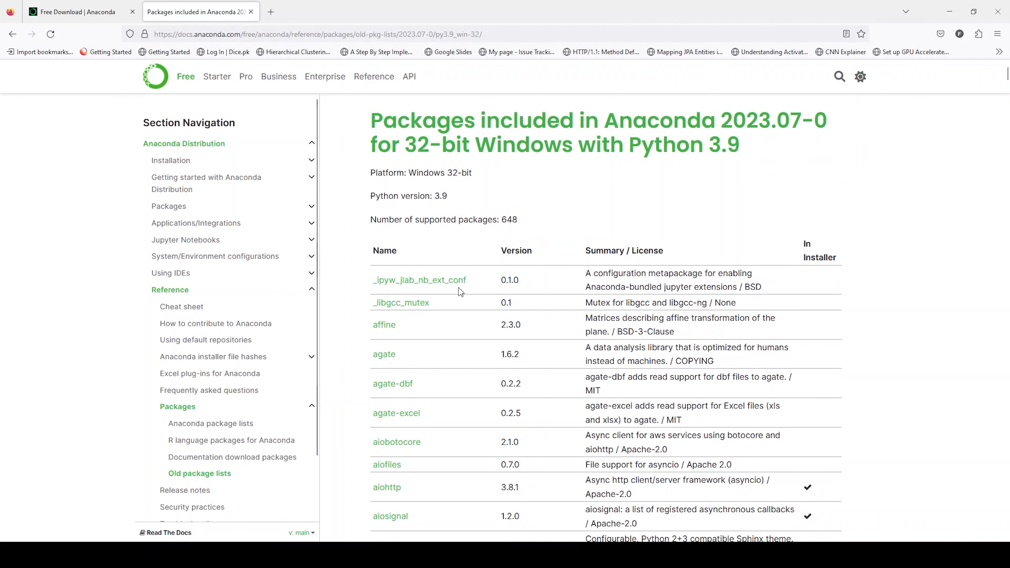
scroll(408, 288, "down", 1)
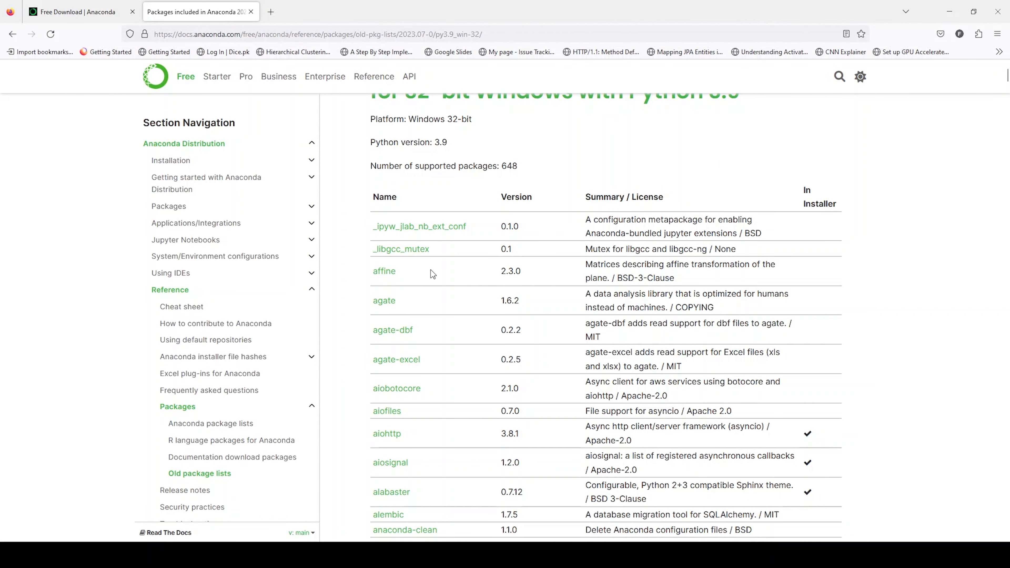
scroll(431, 274, "up", 1)
scroll(431, 269, "down", 1)
scroll(513, 314, "down", 2)
scroll(512, 314, "down", 20)
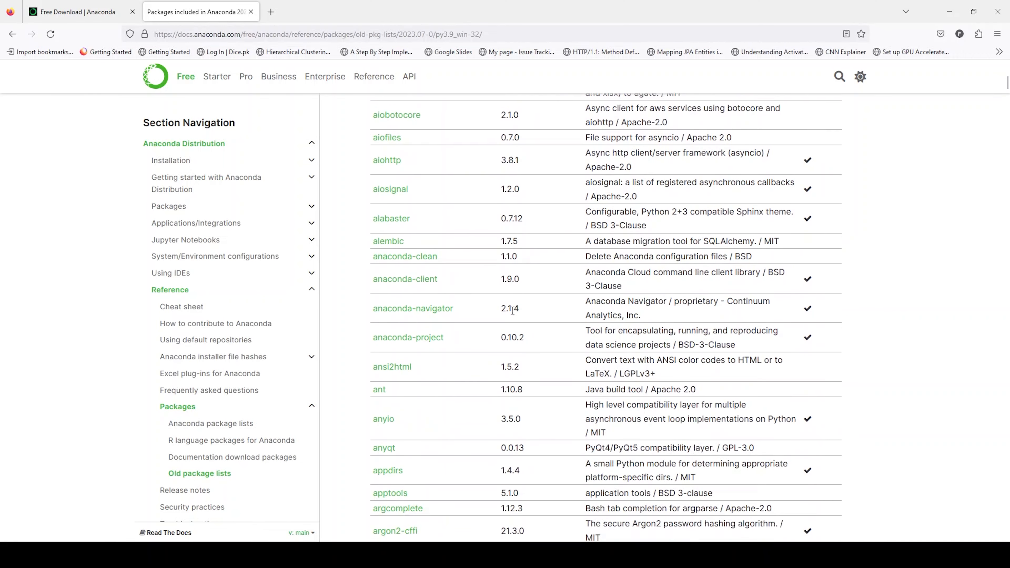
scroll(513, 310, "up", 20)
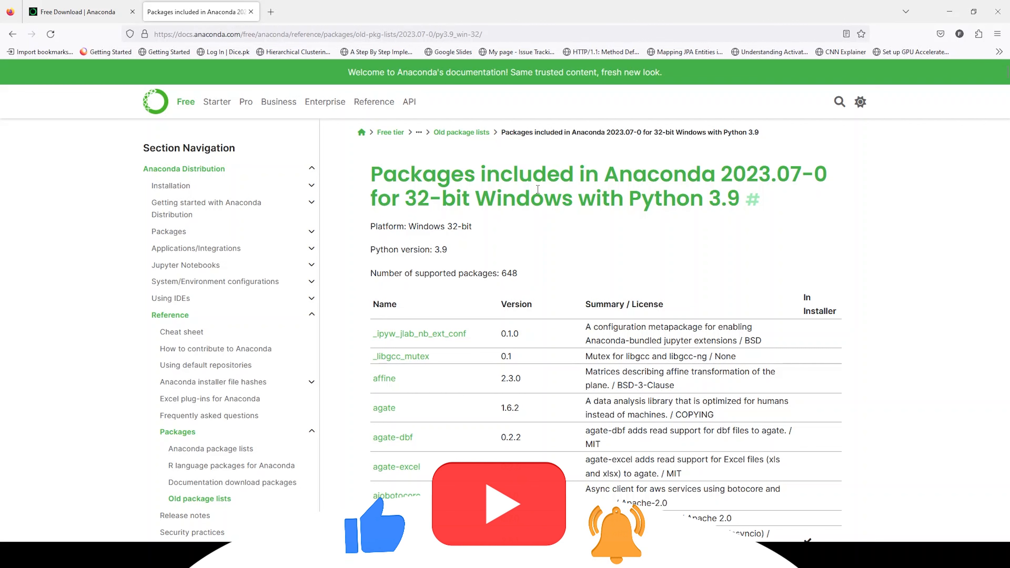
Return to the previous versions page, open the Anaconda installer archive, and look through the older installer files.
left_click(13, 34)
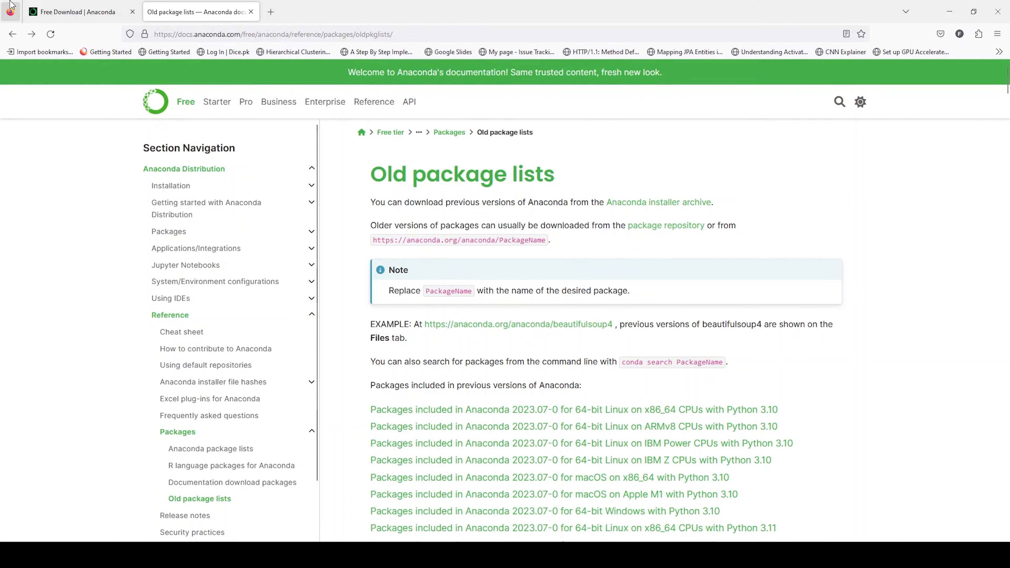
left_click(13, 34)
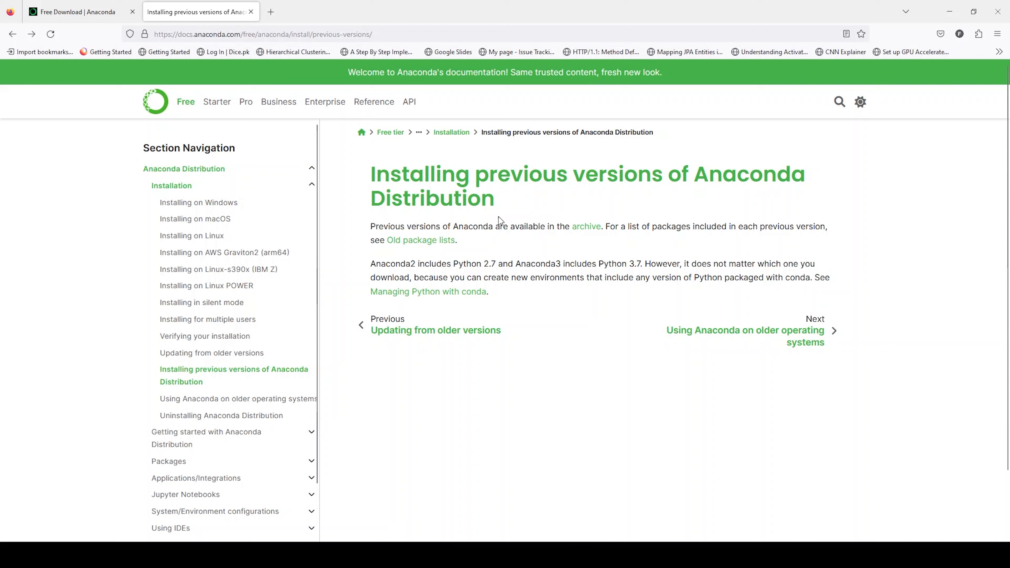
left_click(585, 227)
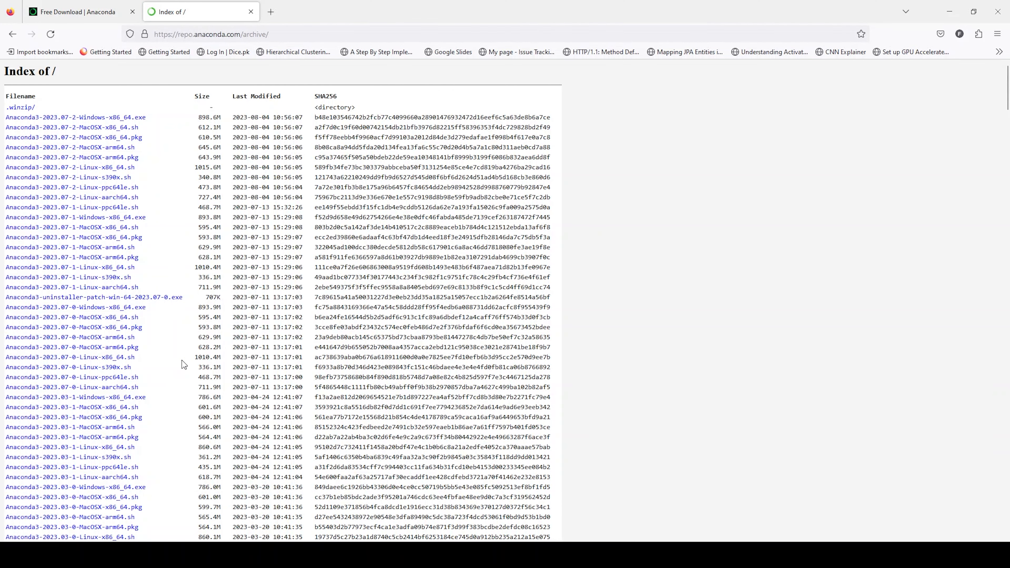
scroll(182, 360, "down", 8)
scroll(181, 360, "up", 3)
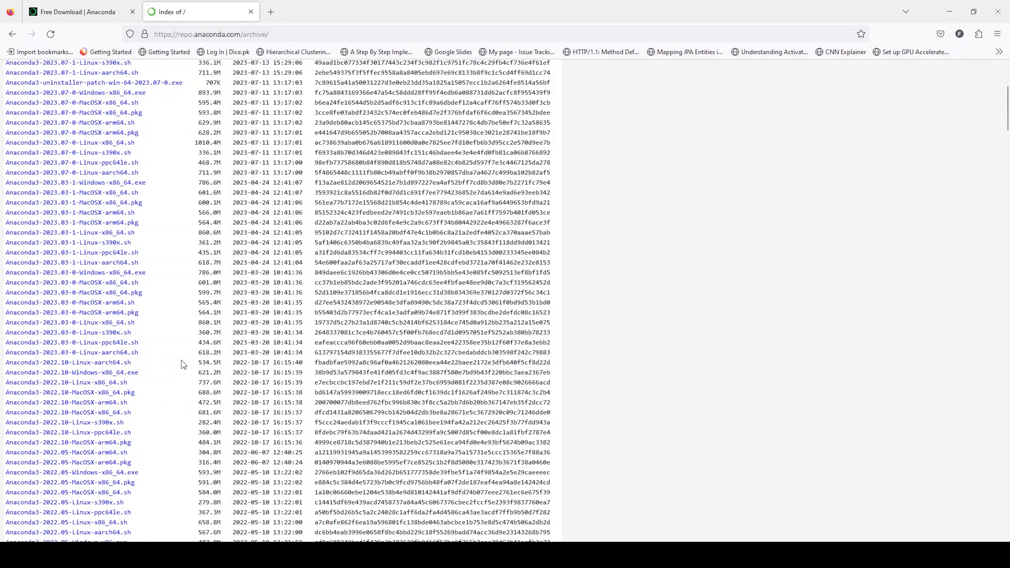
left_click(94, 247)
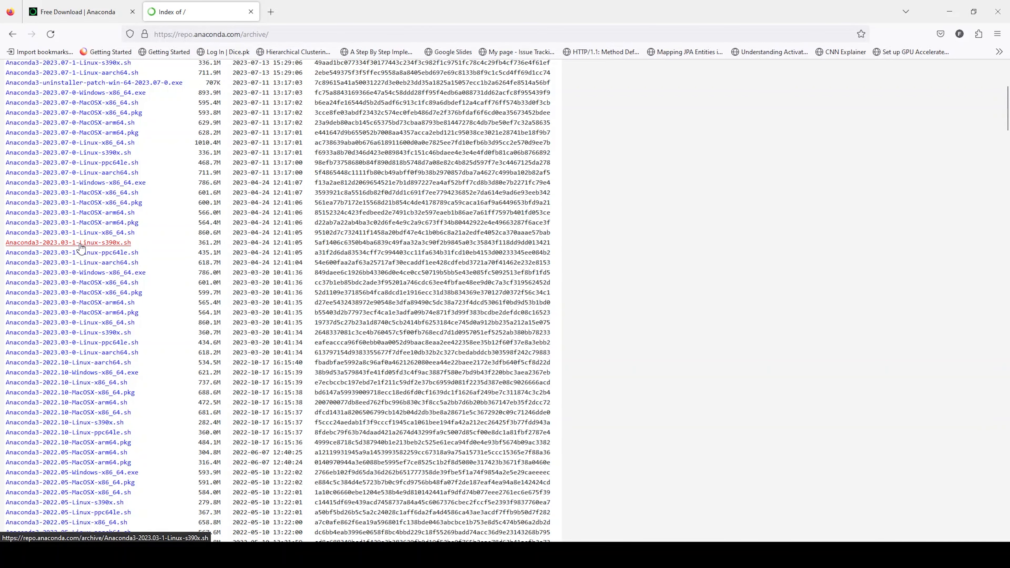
scroll(73, 214, "up", 3)
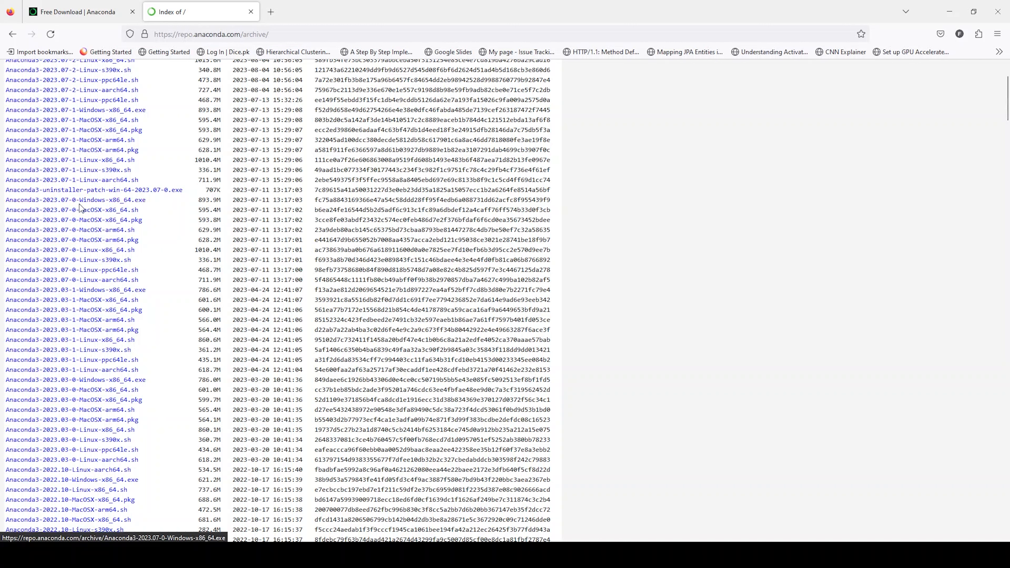
scroll(75, 180, "down", 2)
Return to the Anaconda download page, download the Windows 64-Bit Graphical Installer for Python 3.11, and run it.
key("ctrl+Tab")
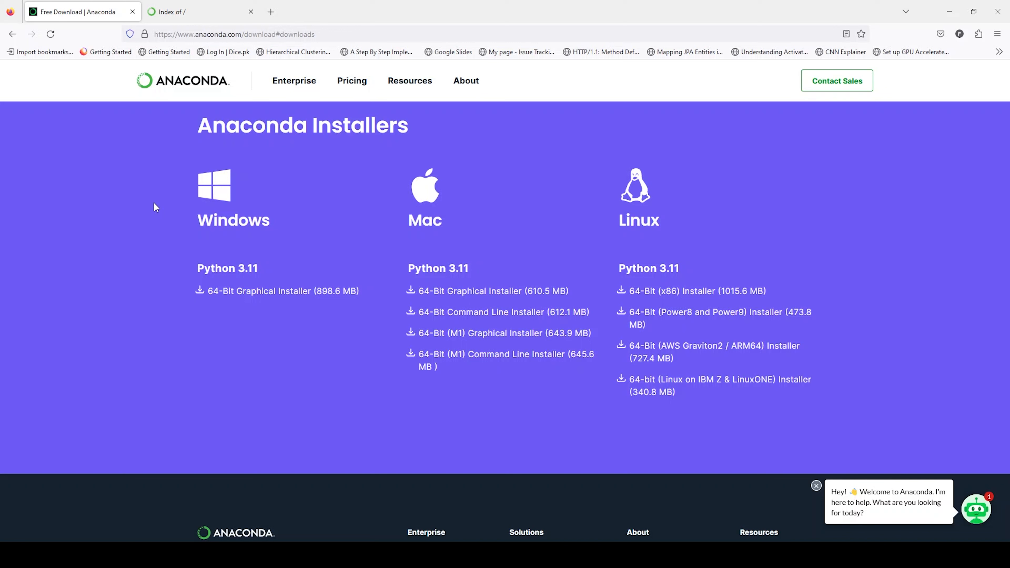
left_click(236, 295)
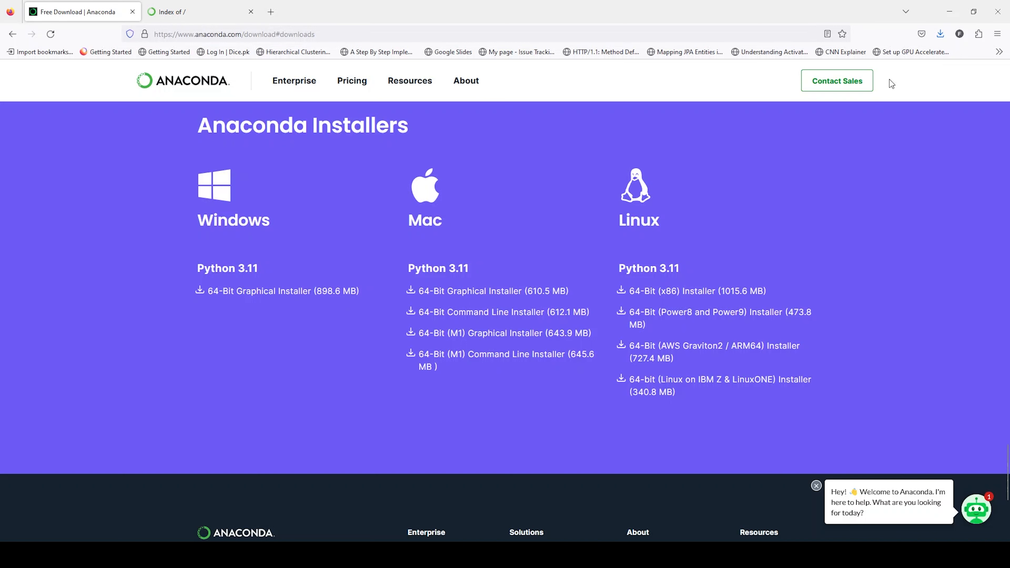
left_click(938, 34)
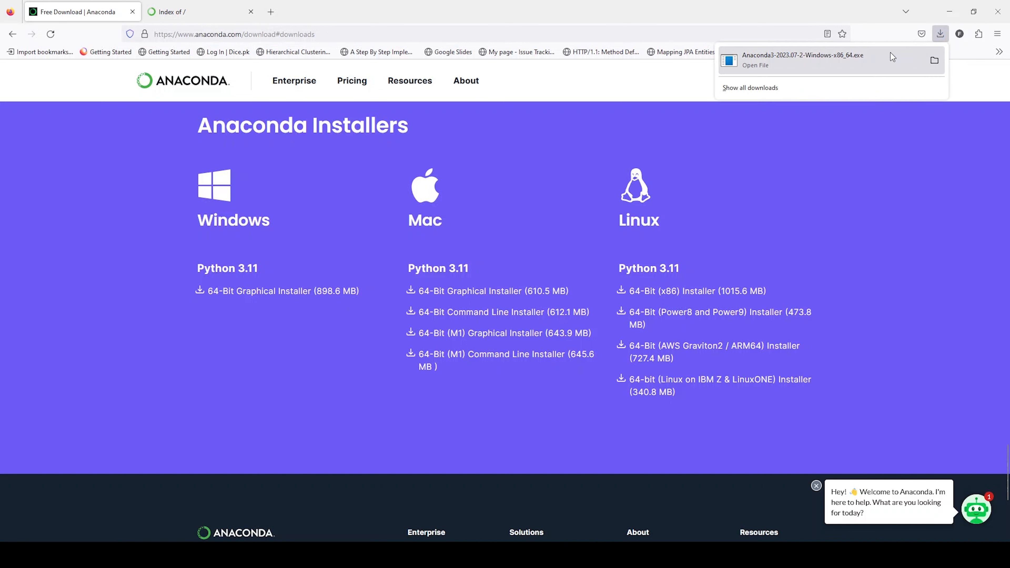
left_click(847, 63)
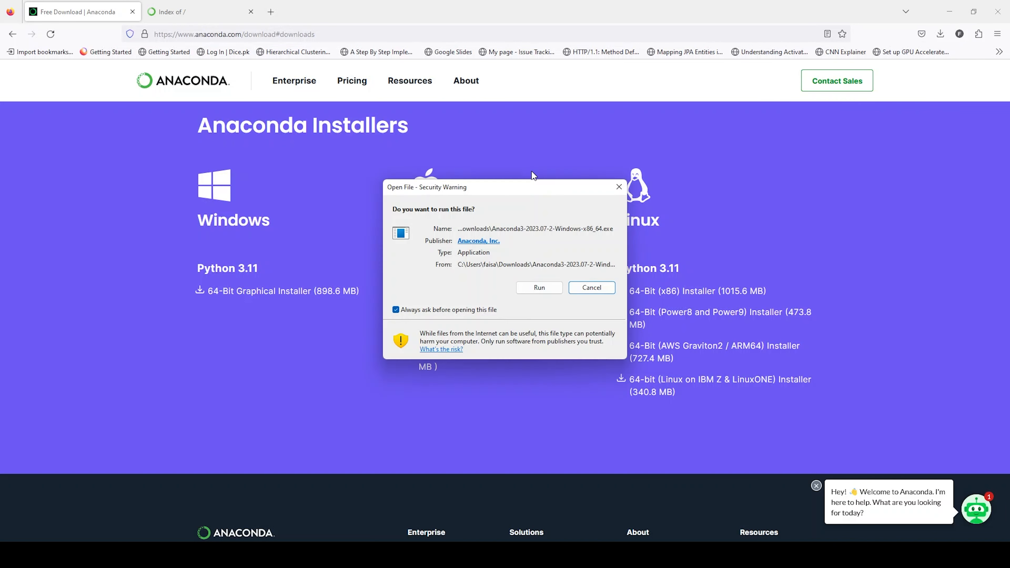
left_click(530, 289)
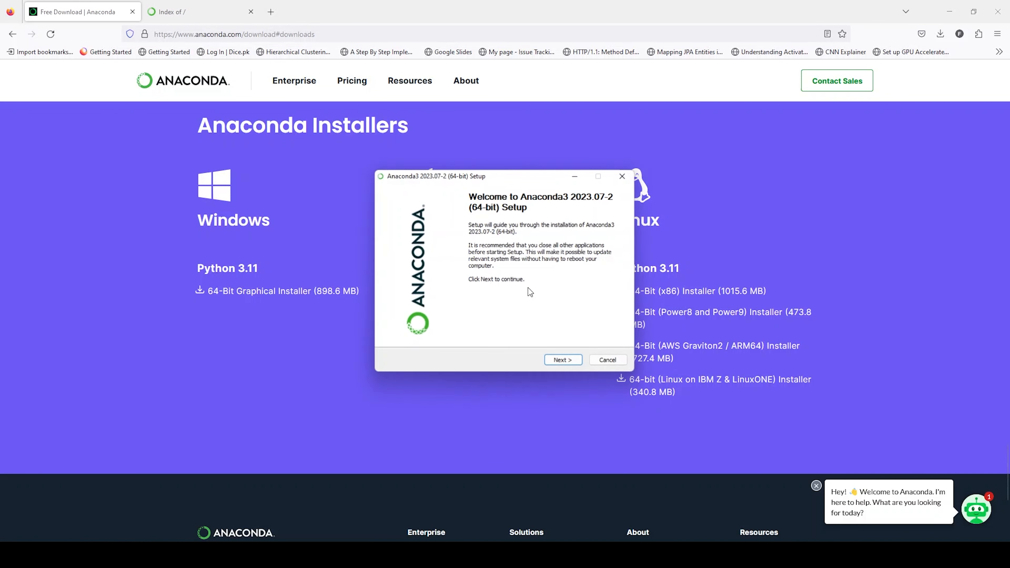
Proceed past the setup welcome page, accept the license agreement, and choose to install for All Users.
left_click(559, 360)
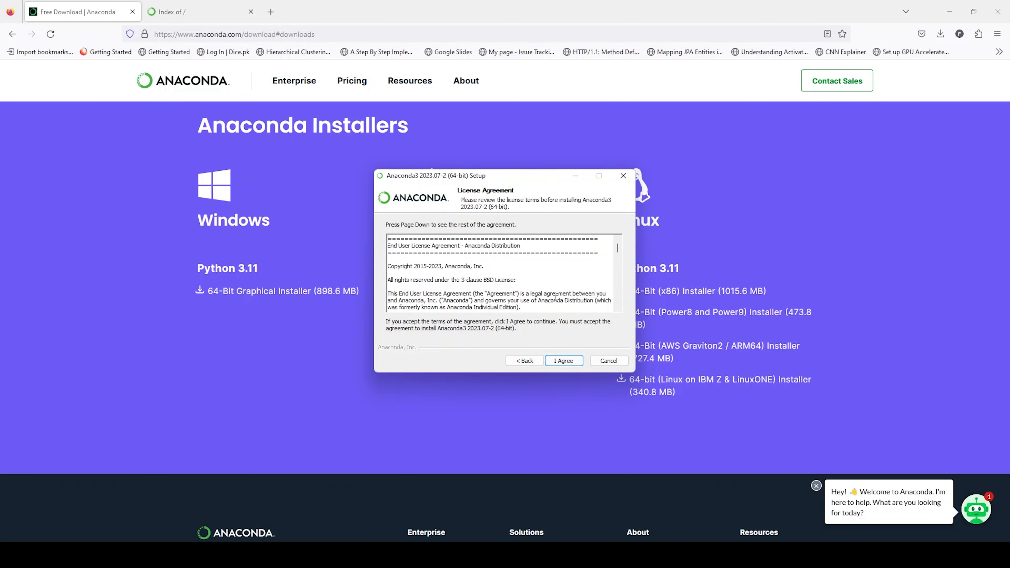
scroll(550, 306, "down", 8)
scroll(551, 307, "down", 10)
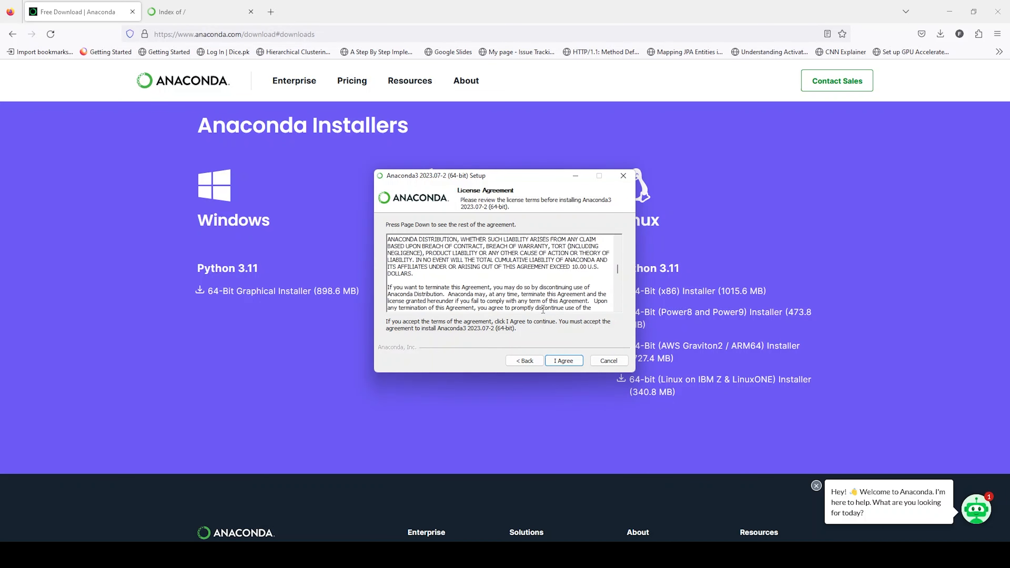
left_click(558, 360)
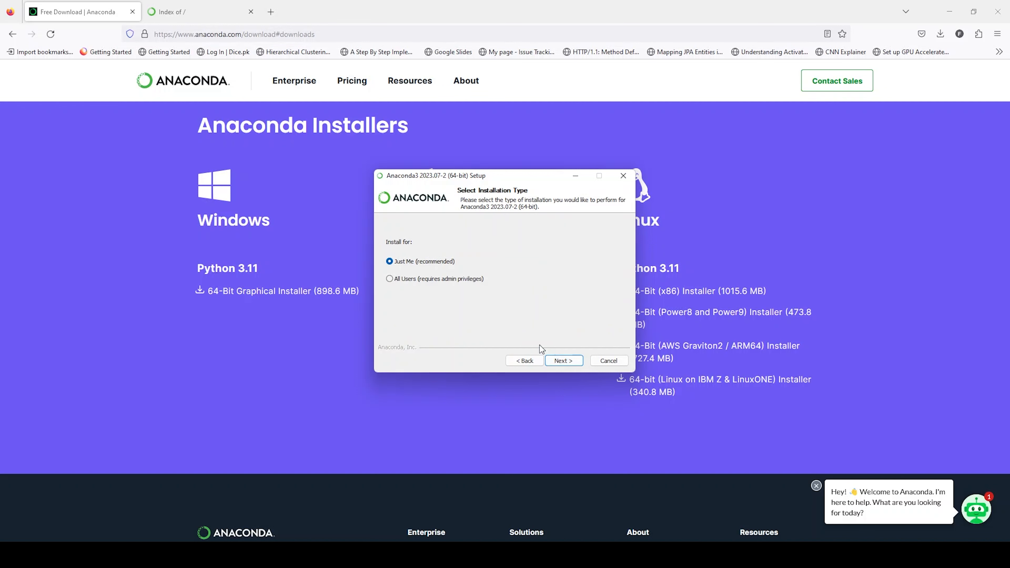
left_click(389, 279)
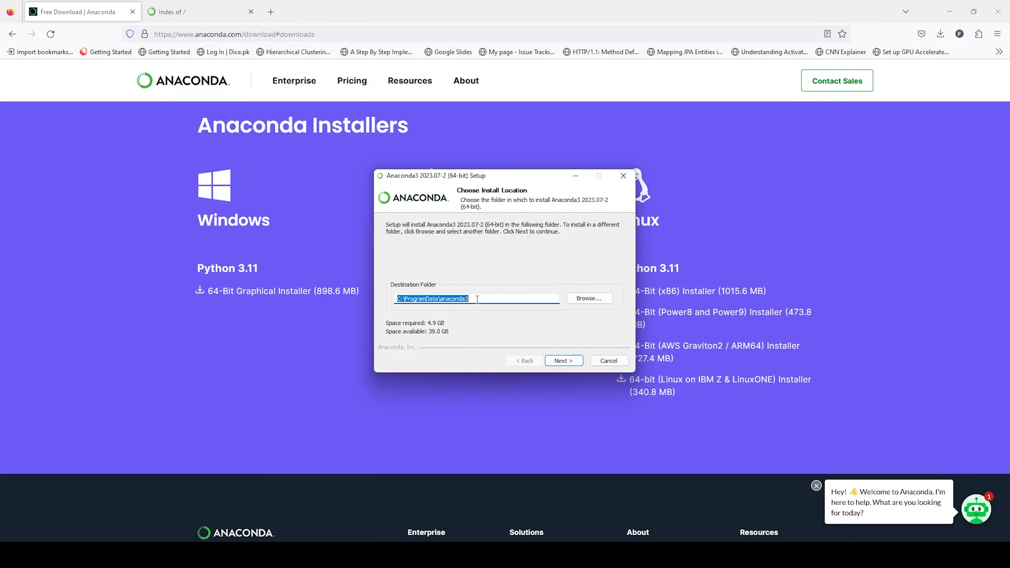
Set the destination folder to D:\InstalledProgrammes\conda and continue to the advanced installation options.
type("D:\\InstalledProgrammes")
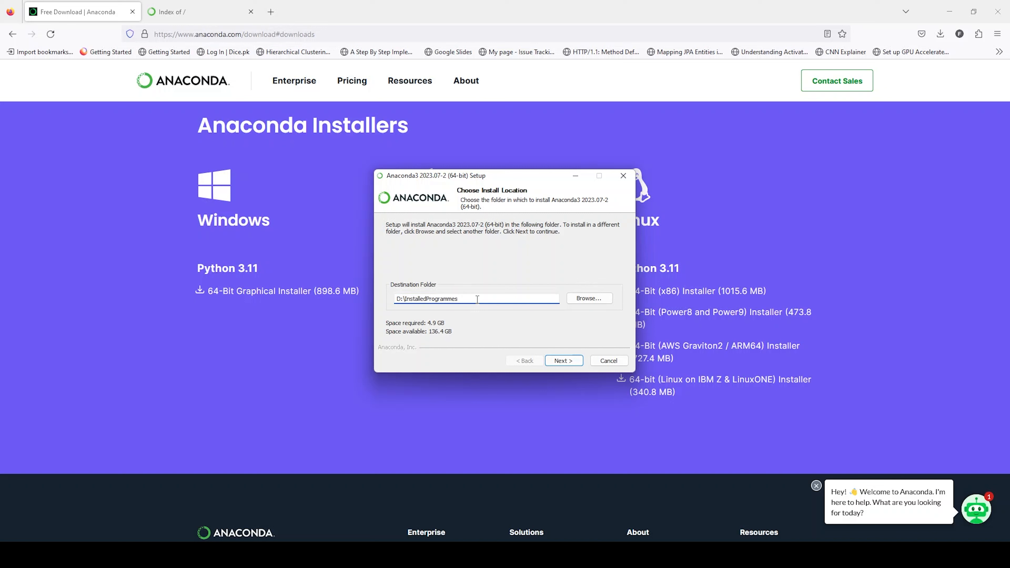
type("\\")
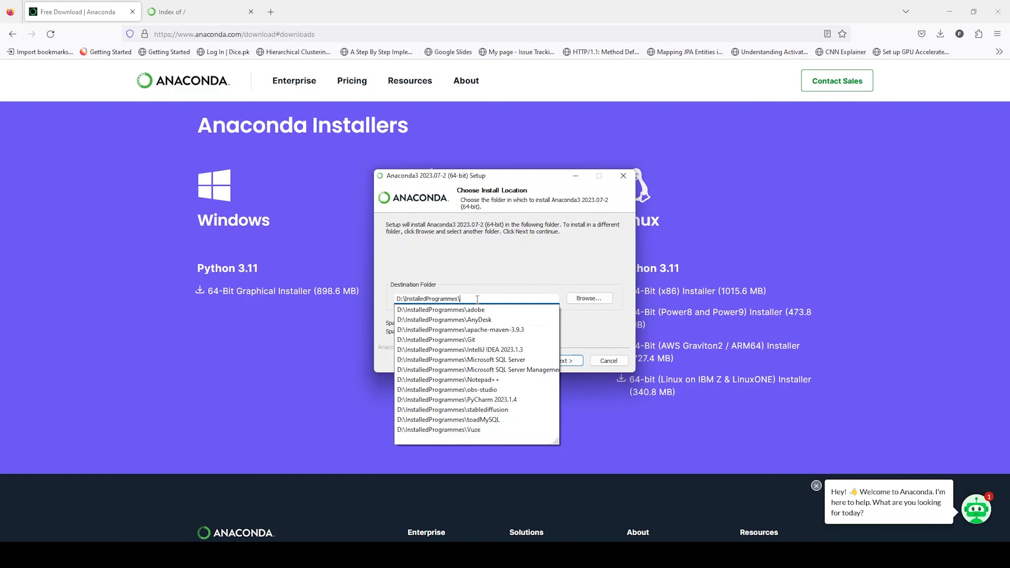
type("c")
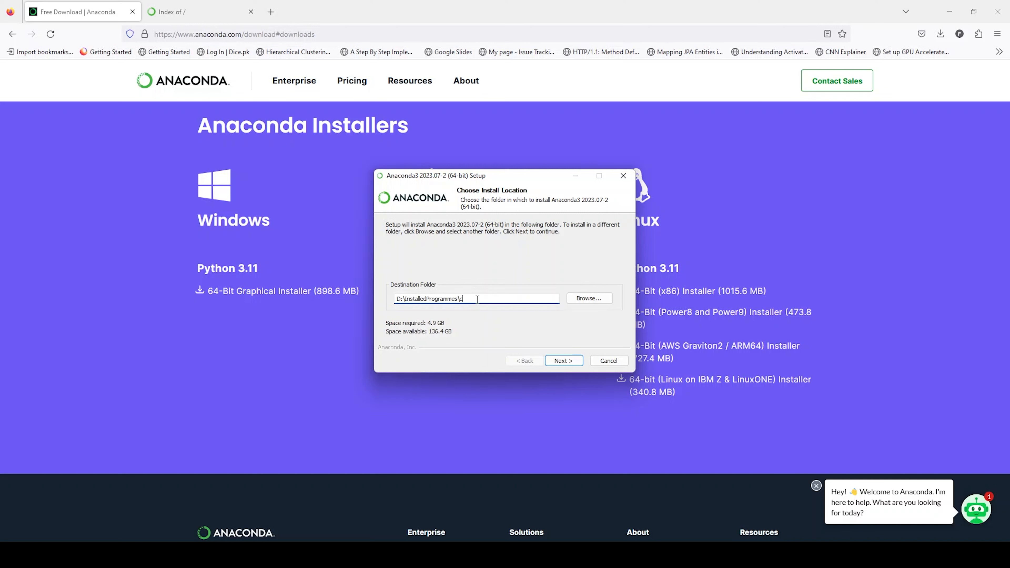
type("onda")
left_click(574, 361)
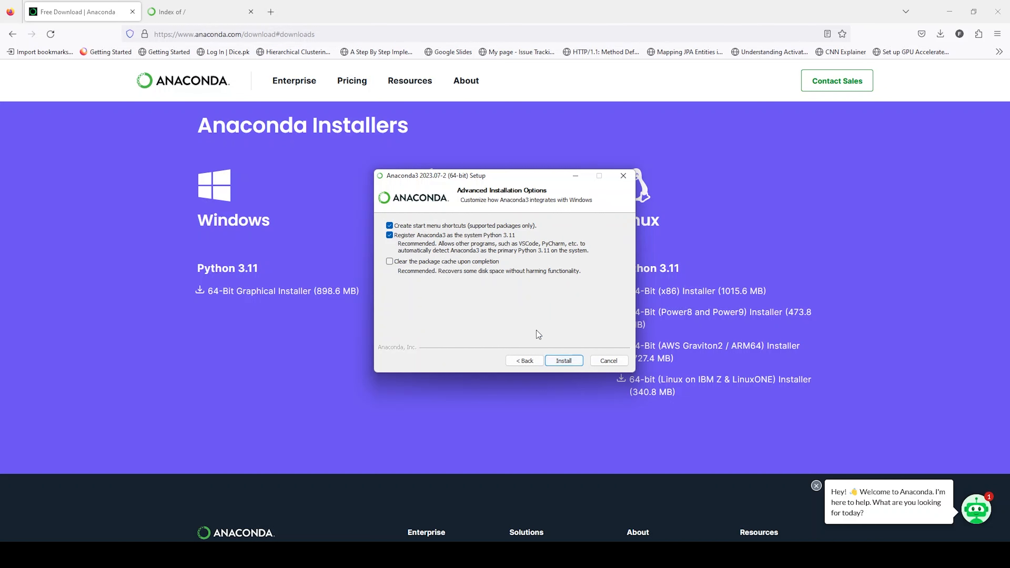
Enable clearing the package cache upon completion, start the Anaconda3 installation, and show its details.
left_click(390, 262)
left_click(573, 359)
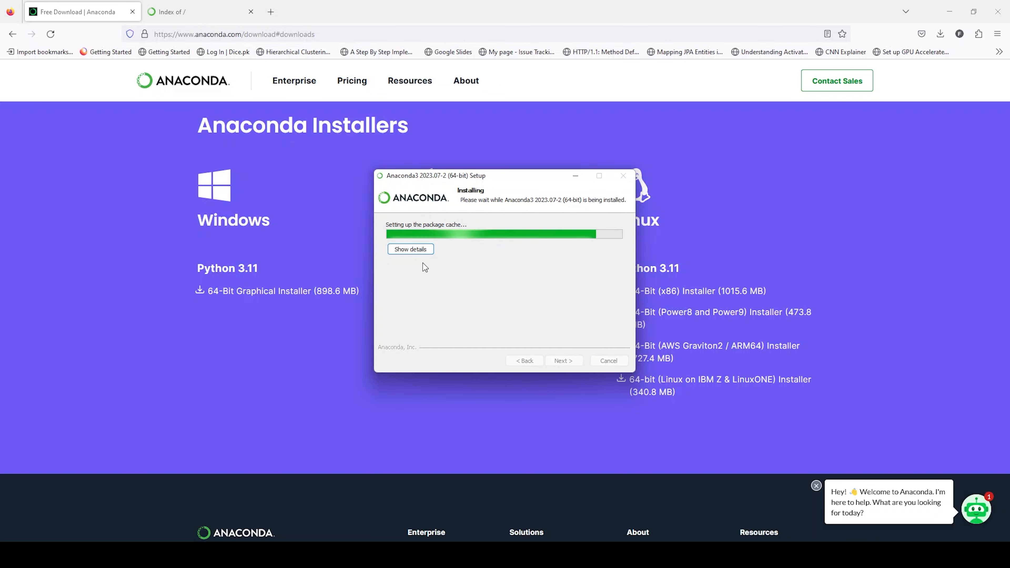
left_click(416, 253)
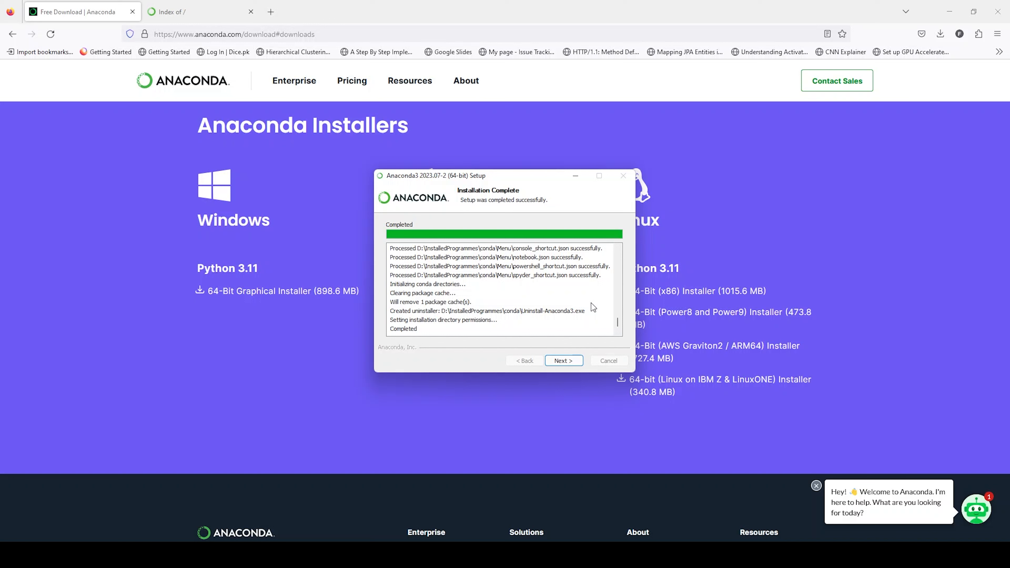
Proceed through the remaining setup pages and finish the installation without launching Anaconda Navigator.
left_click(560, 363)
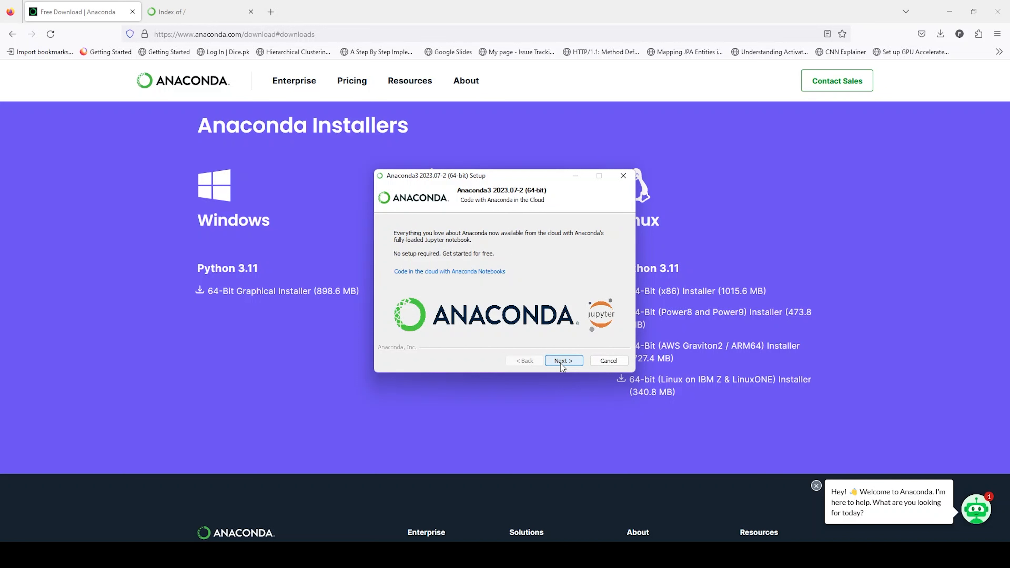
left_click(560, 362)
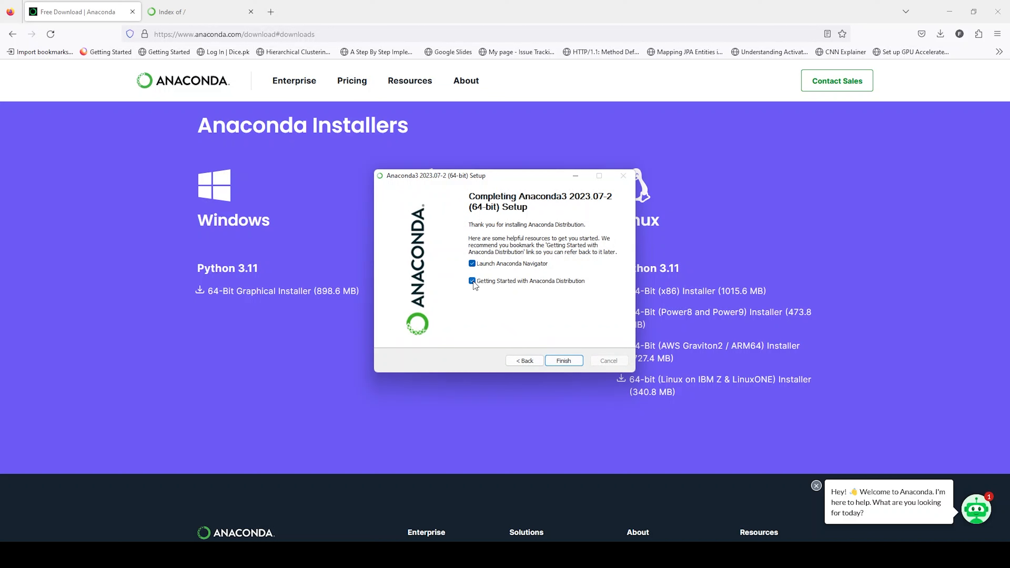
left_click(472, 264)
left_click(565, 360)
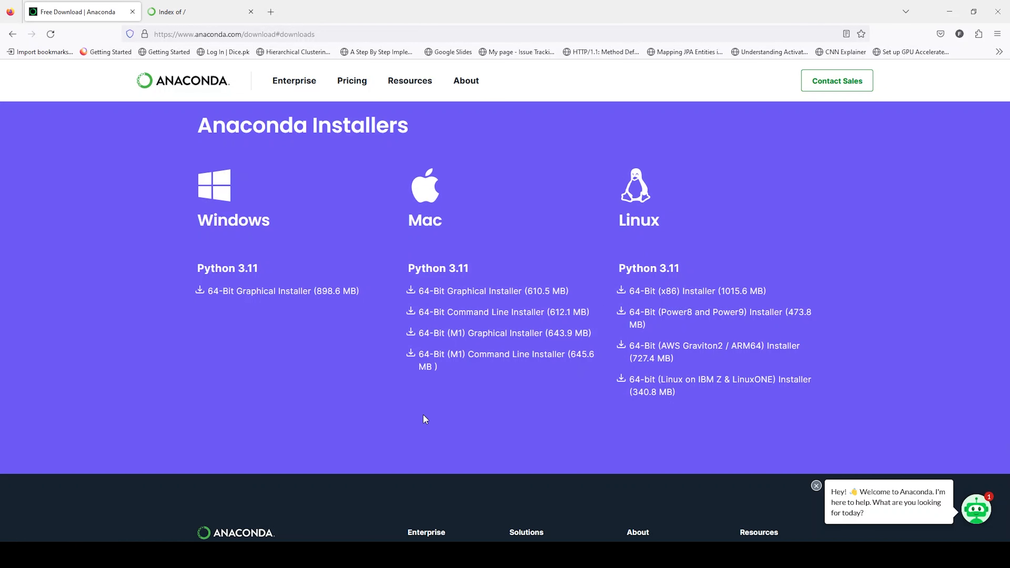
Search Windows for "anaconda", run Anaconda Prompt as administrator, and move its window toward the middle of the screen.
left_click(398, 555)
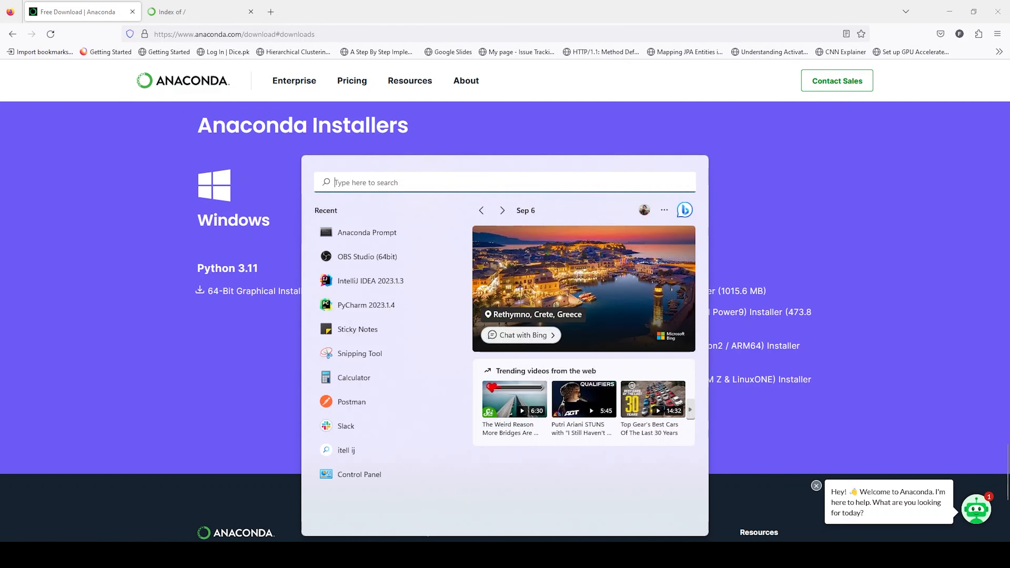
type("anaconda")
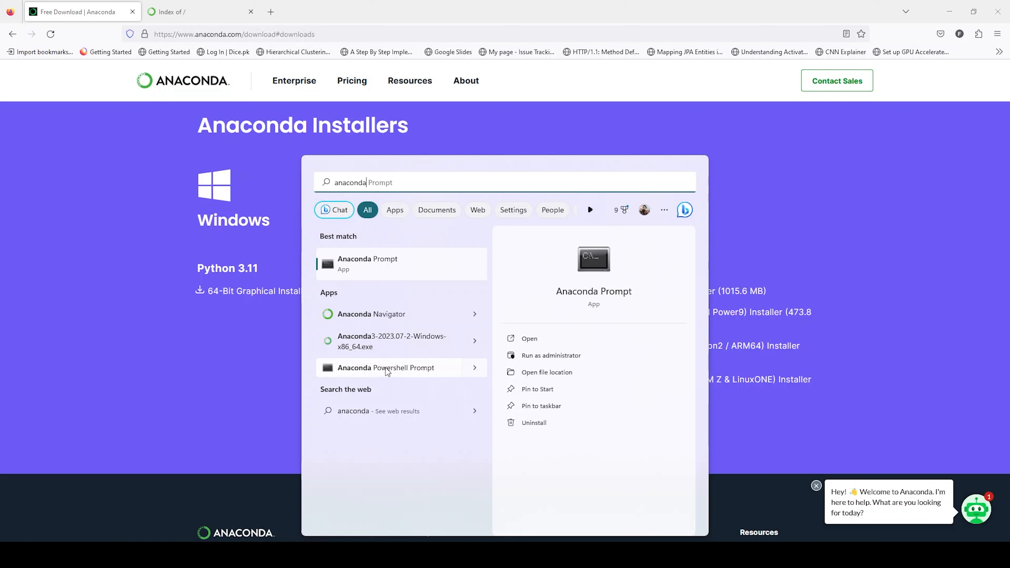
right_click(376, 270)
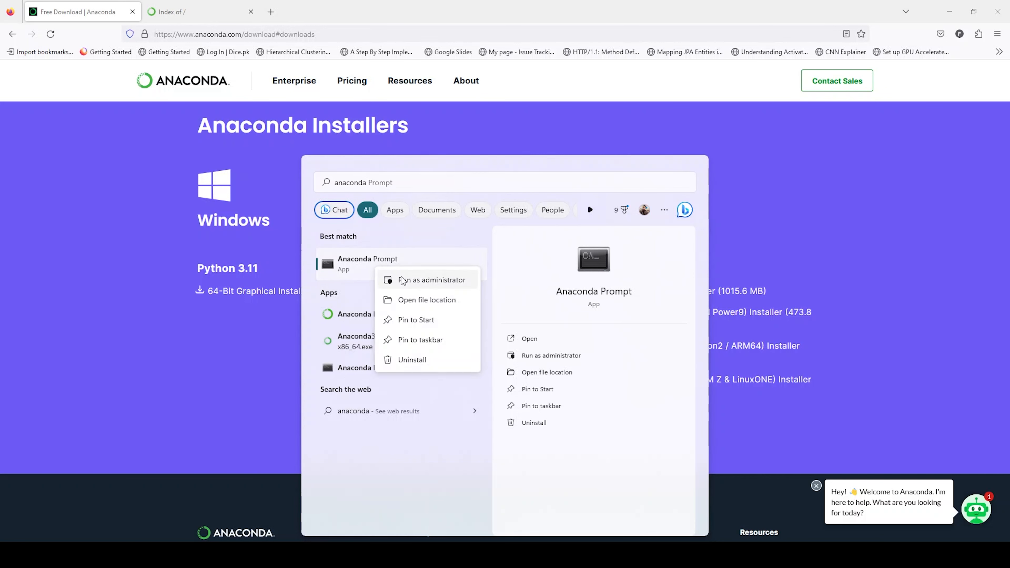
left_click(402, 280)
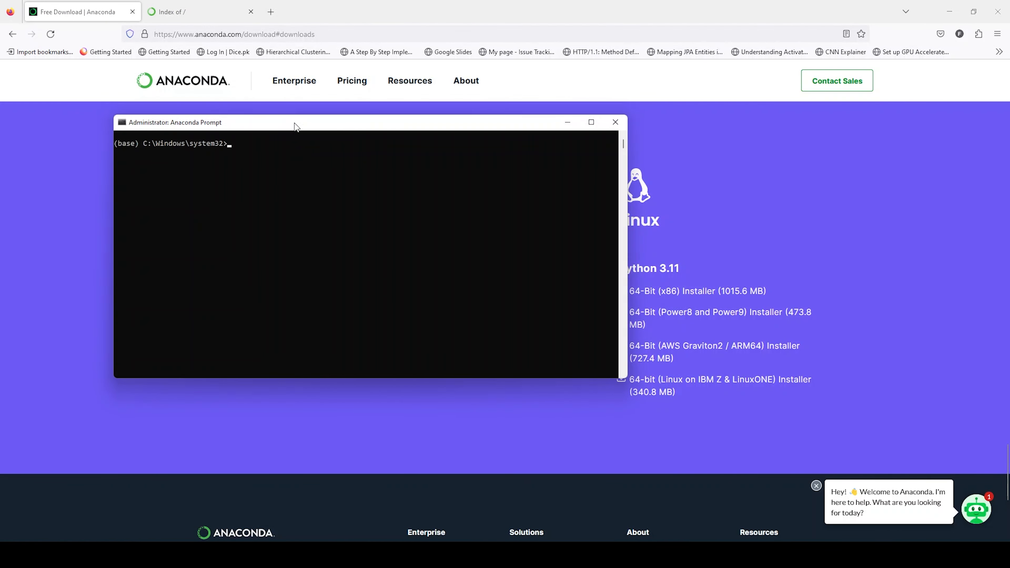
left_click_drag(296, 125, 477, 174)
Check the installed Python version in the prompt with python --version.
left_click(444, 238)
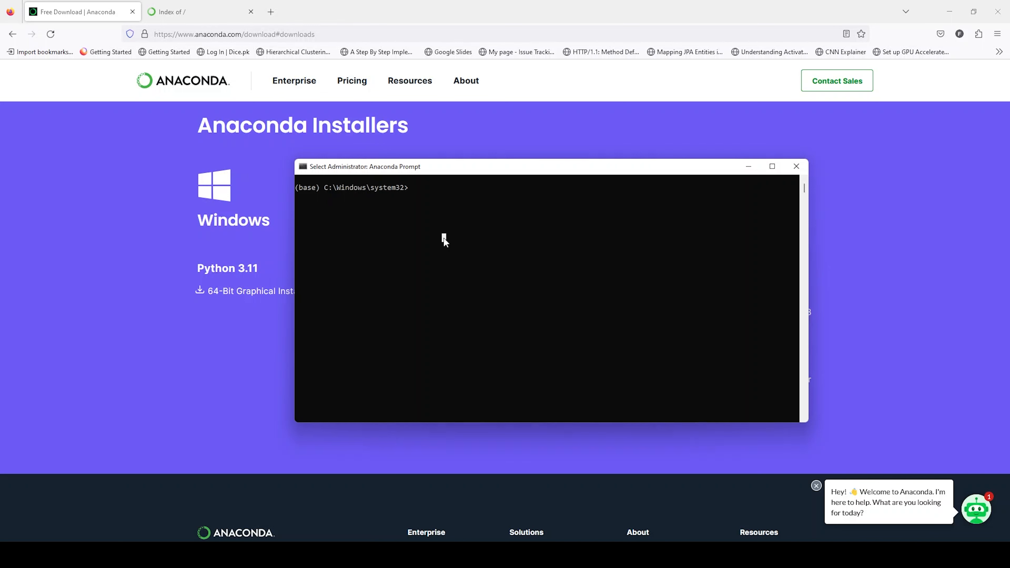
type("python --version")
key("Return")
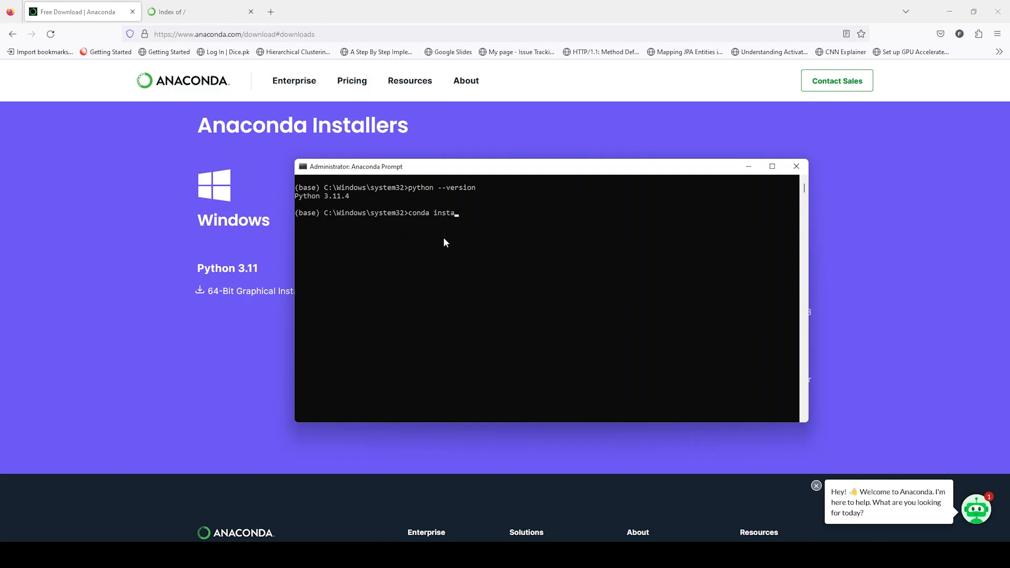
Run conda install numpy in the base environment and accept the proposed package changes.
type("numpy")
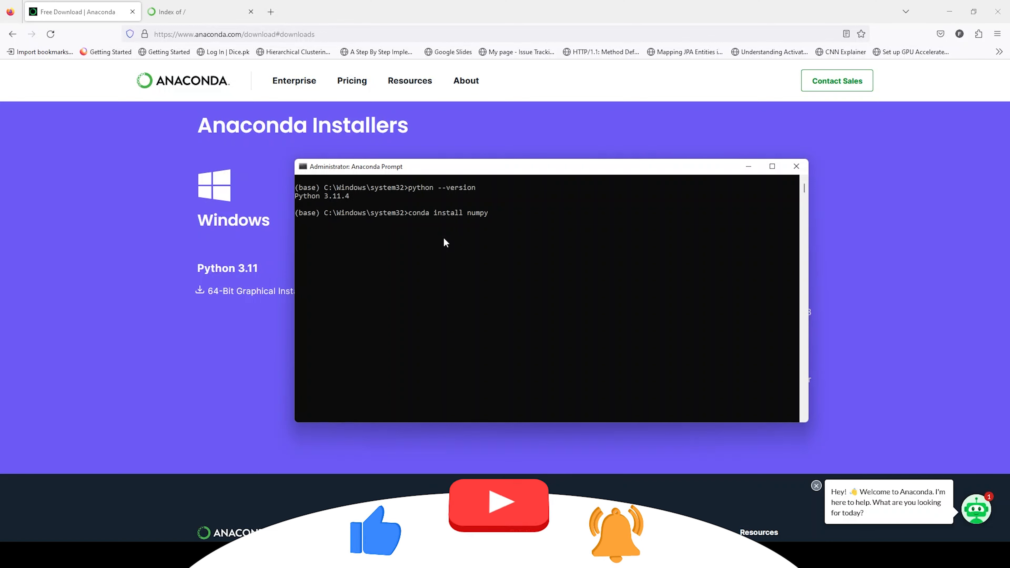
key("Return")
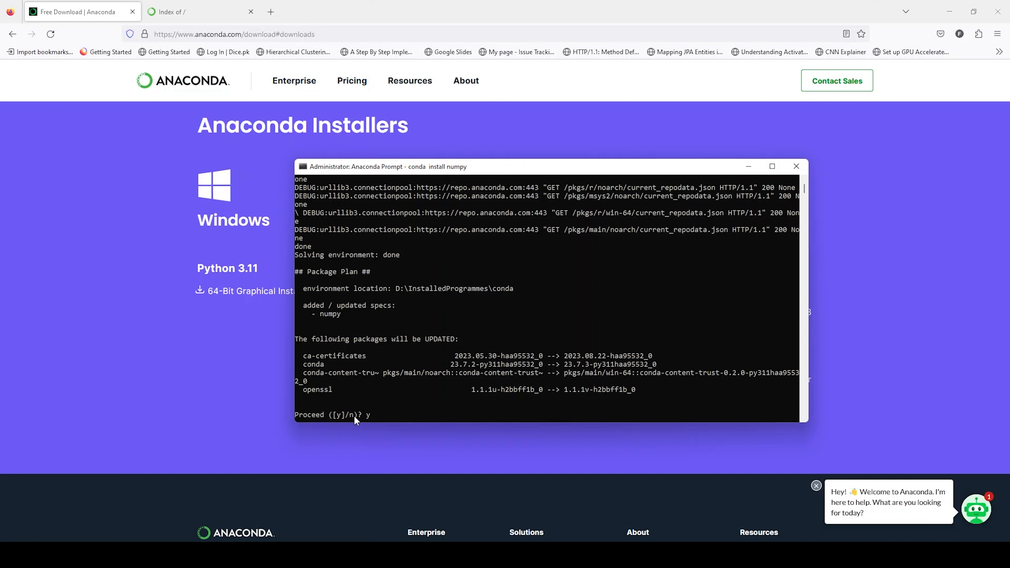
key("Return")
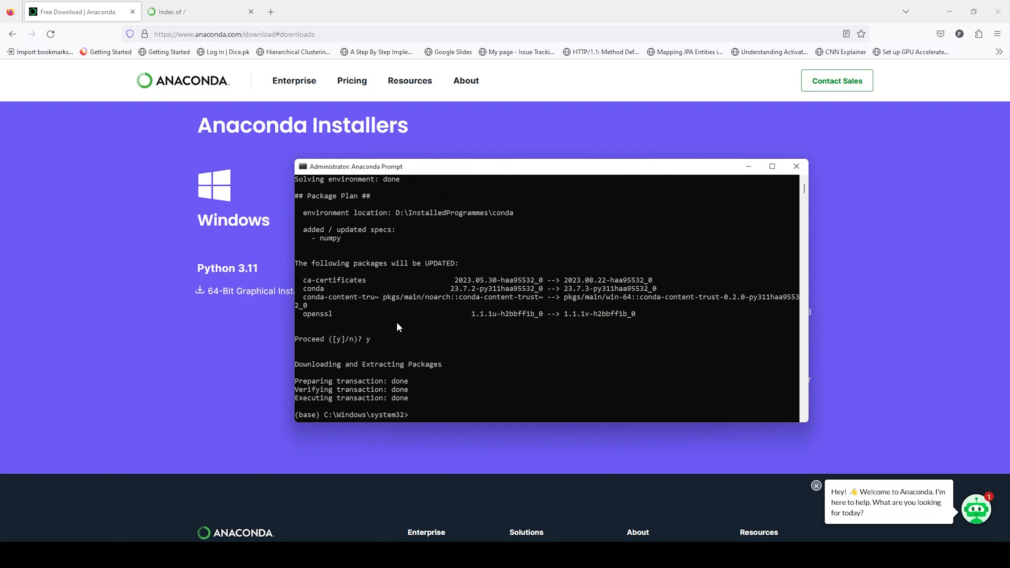
Create a conda environment named myenv, accept the package plan, and activate the environment.
left_click(415, 409)
right_click(418, 416)
type("conda create --name myenv")
key("Return")
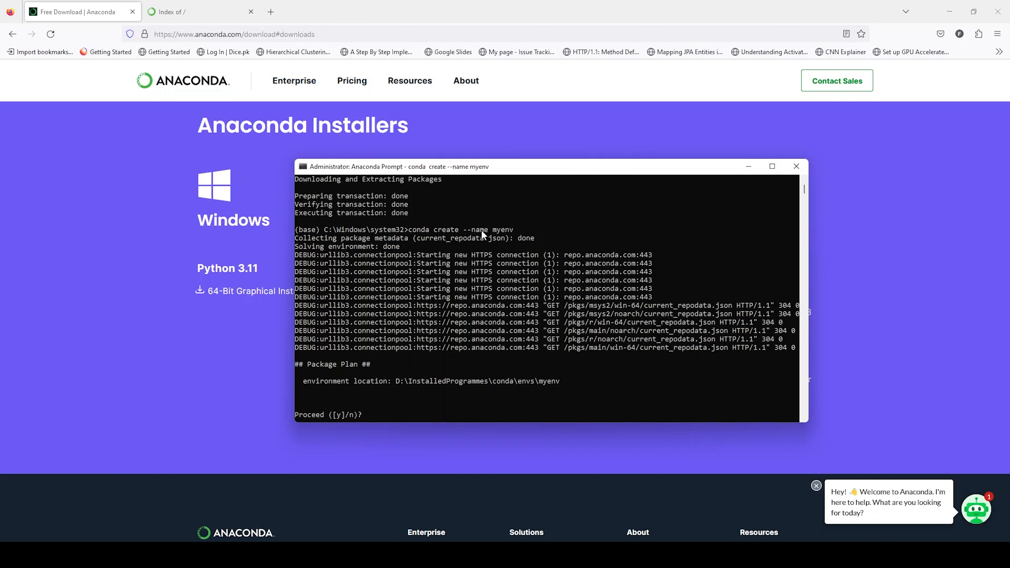
type("y")
key("Return")
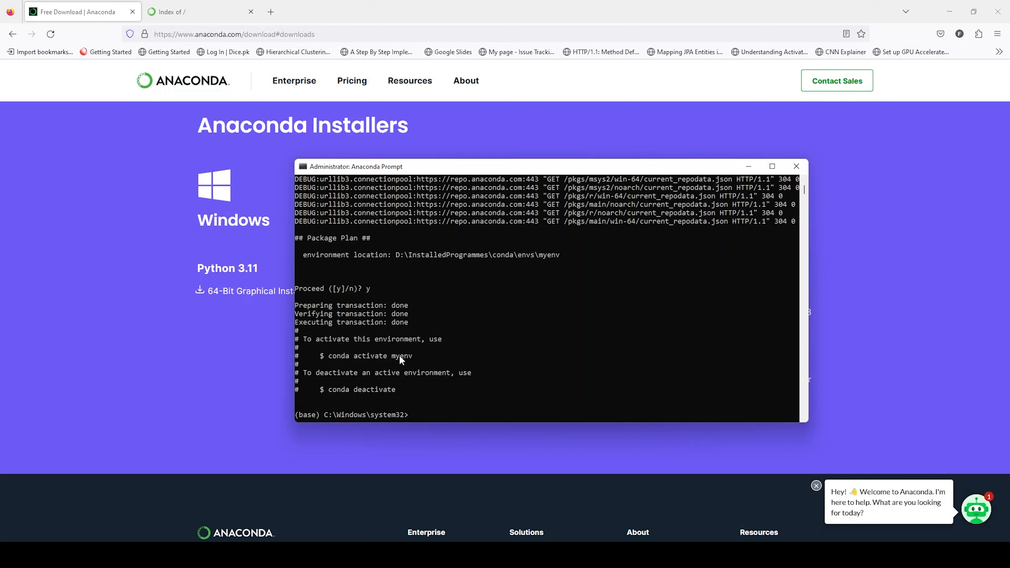
type("conda activate myenv")
key("Return")
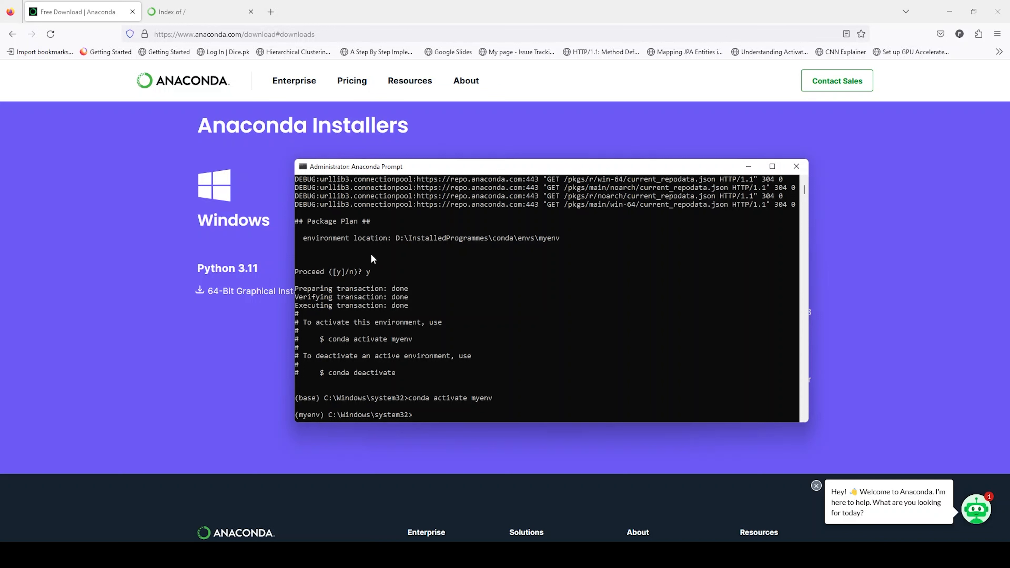
Open Anaconda Navigator from the Windows search, dismiss its log-in prompt, and look over the available applications.
key("super")
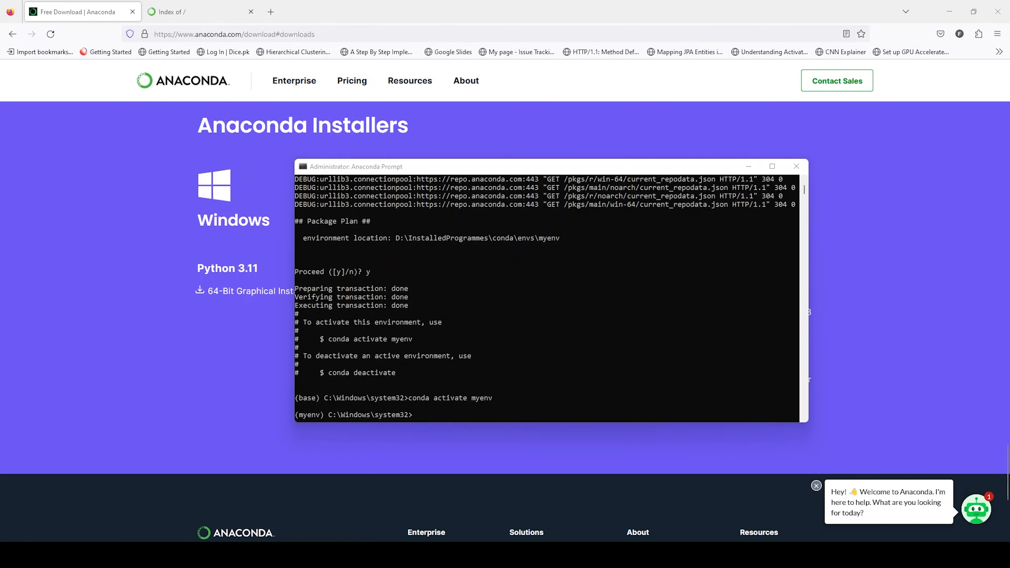
type("ana")
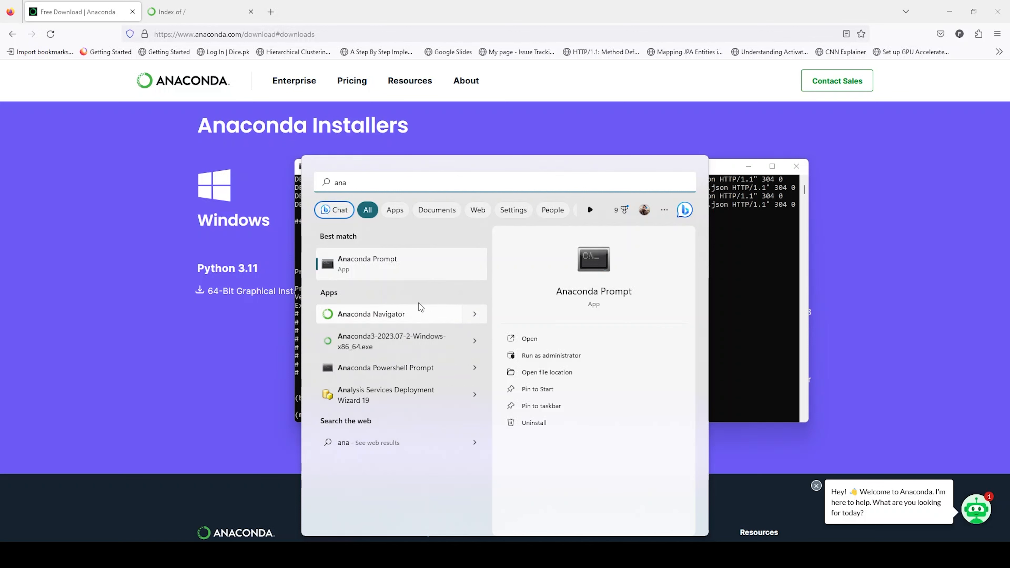
left_click(405, 314)
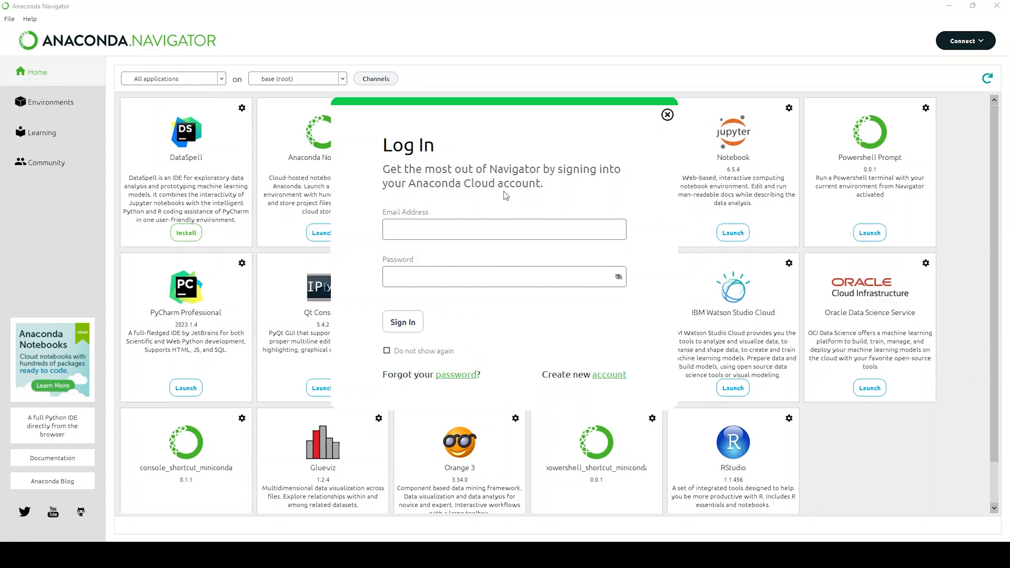
left_click(667, 115)
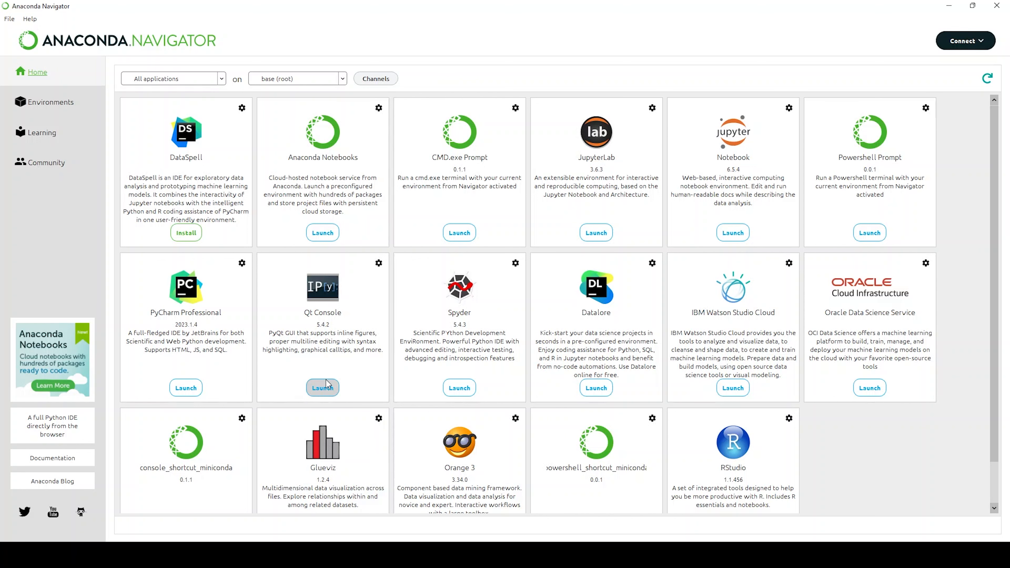
scroll(399, 374, "down", 1)
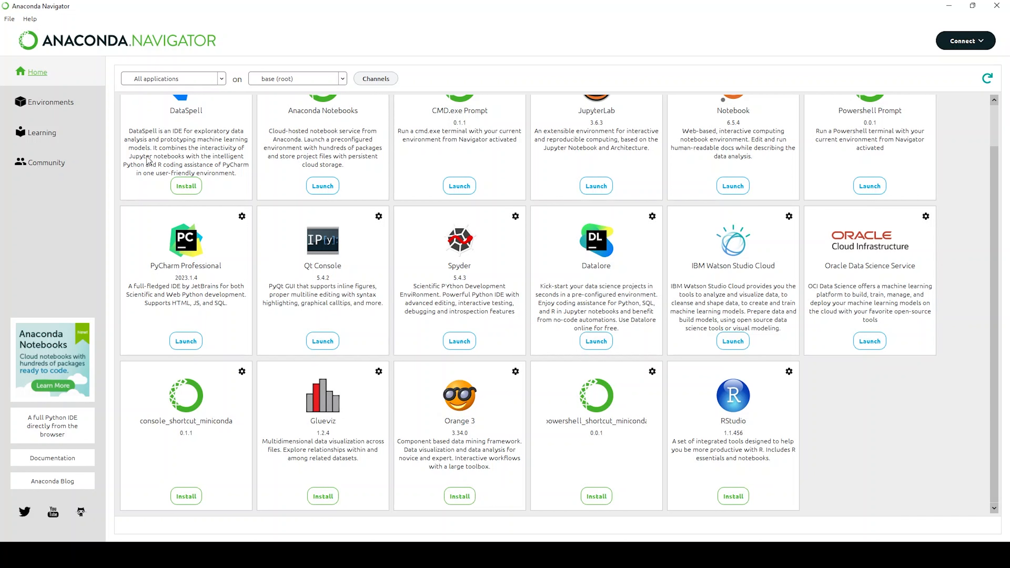
Open the myenv environment in Navigator, set the package filter to All, and look through the packages.
left_click(58, 102)
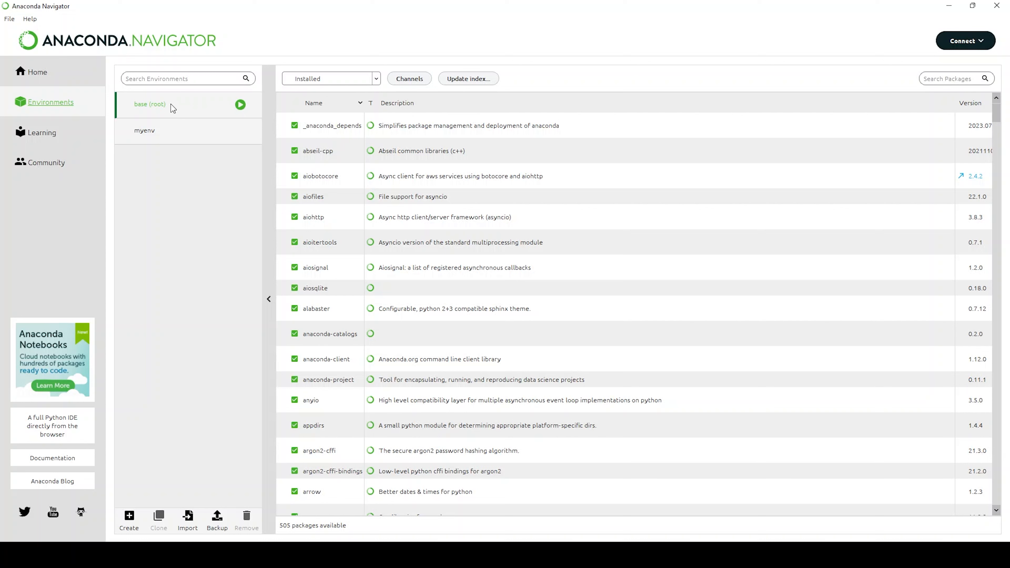
left_click(151, 135)
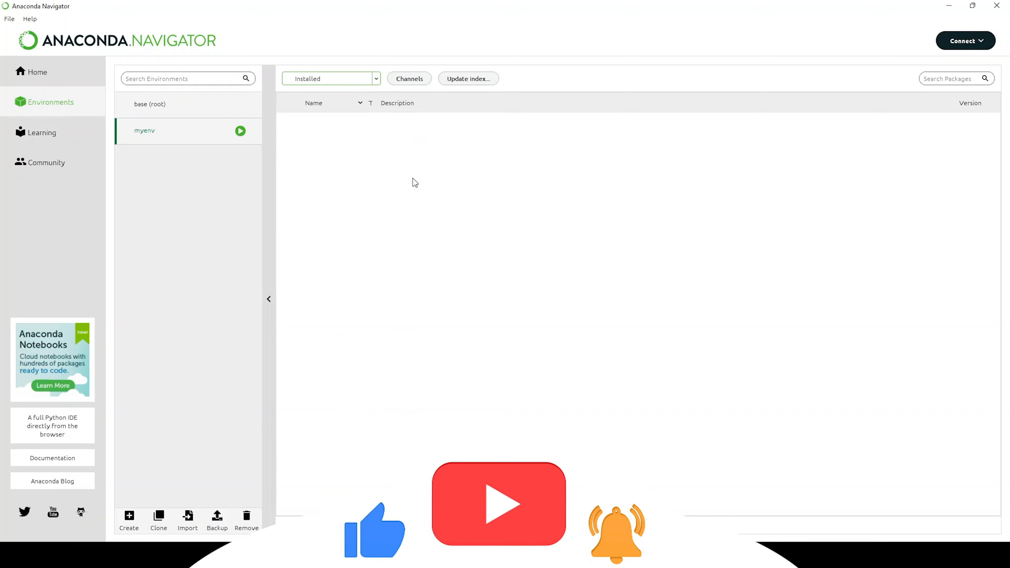
left_click(376, 79)
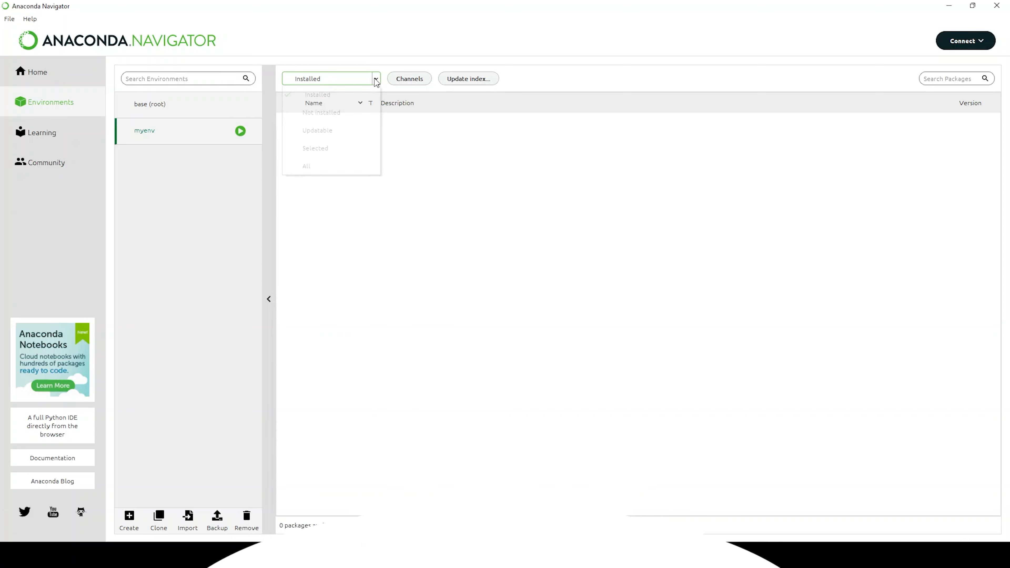
left_click(345, 164)
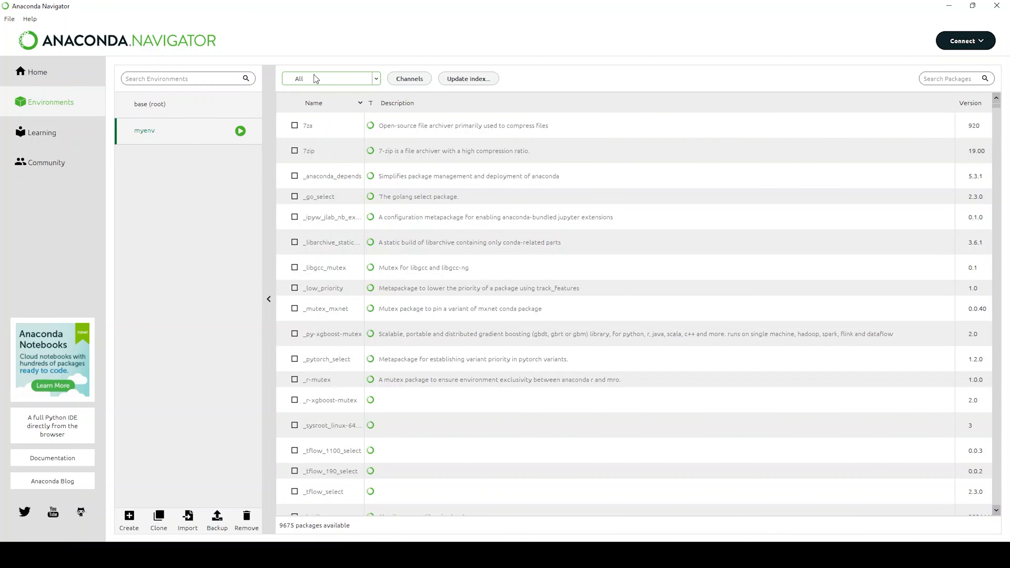
scroll(310, 253, "down", 10)
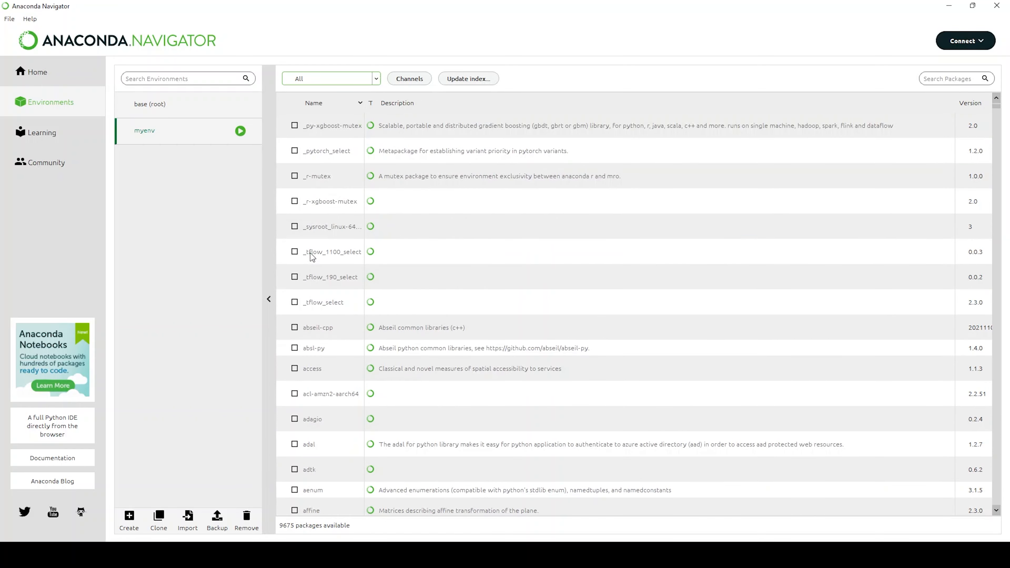
scroll(305, 258, "down", 20)
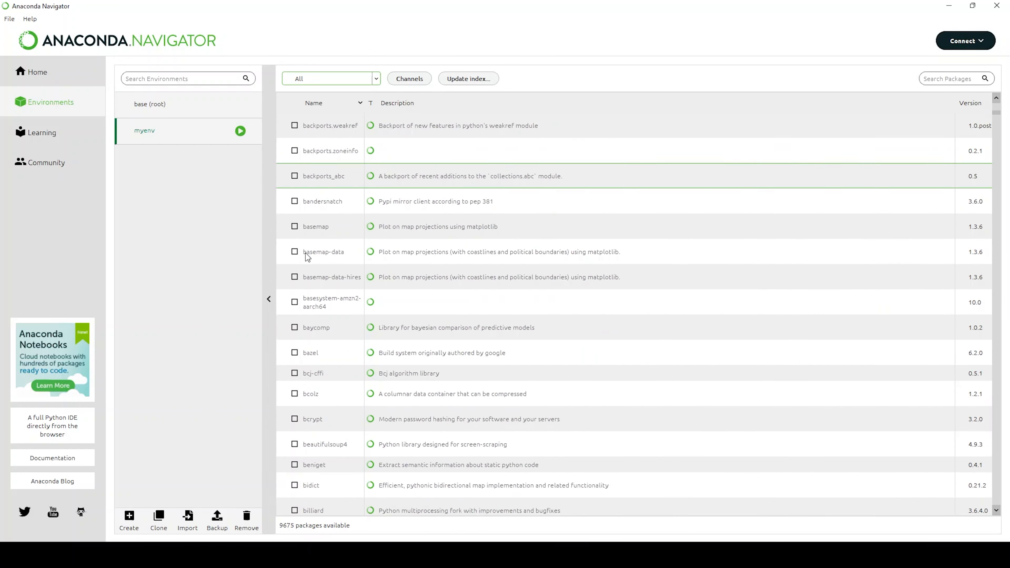
scroll(310, 261, "down", 20)
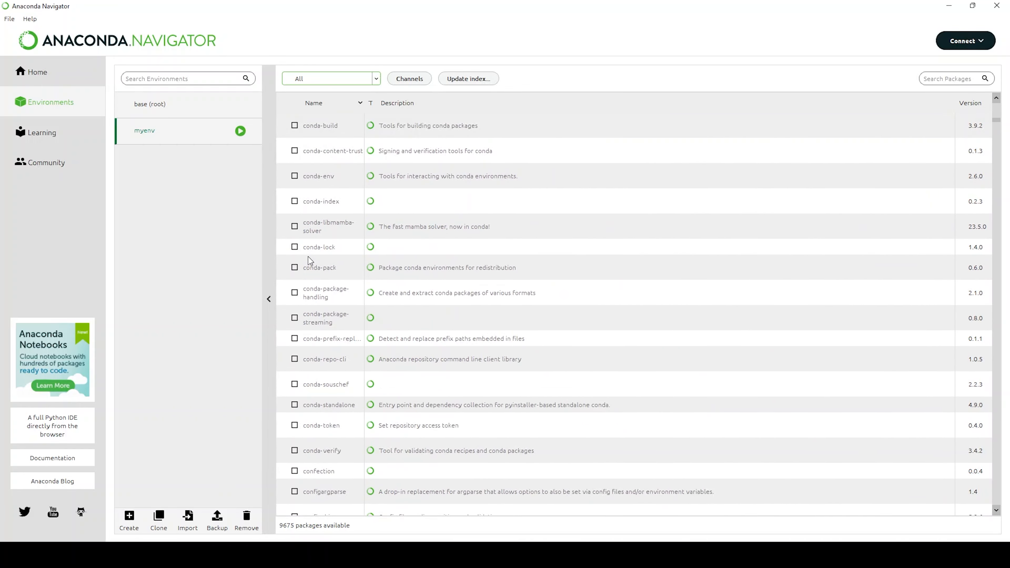
Search the myenv packages for numpy and mark the numpy package for installation.
left_click(933, 76)
type("numpy")
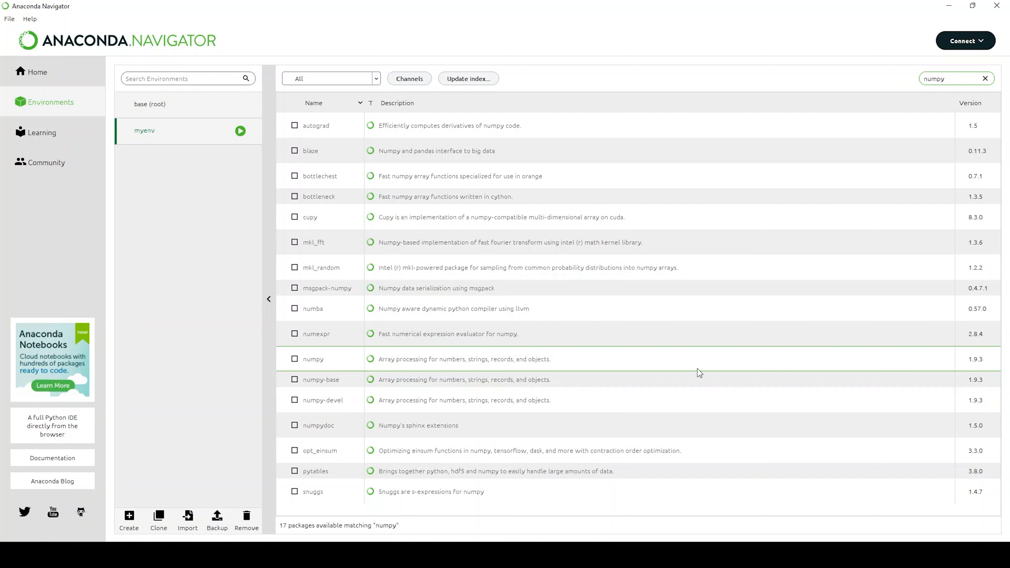
left_click(295, 359)
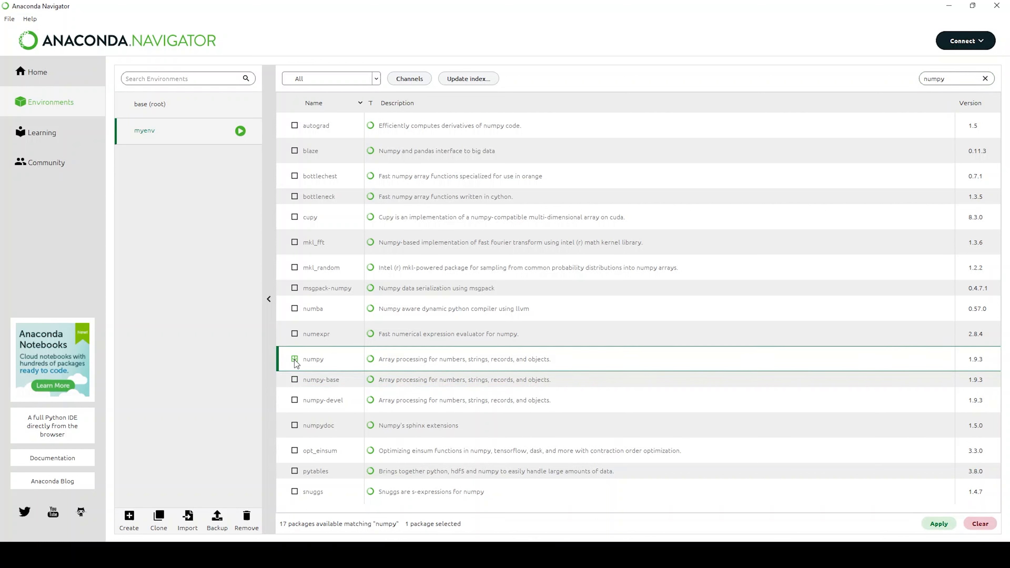
Review the packages listed for the numpy installation and apply it to the myenv environment.
left_click(938, 524)
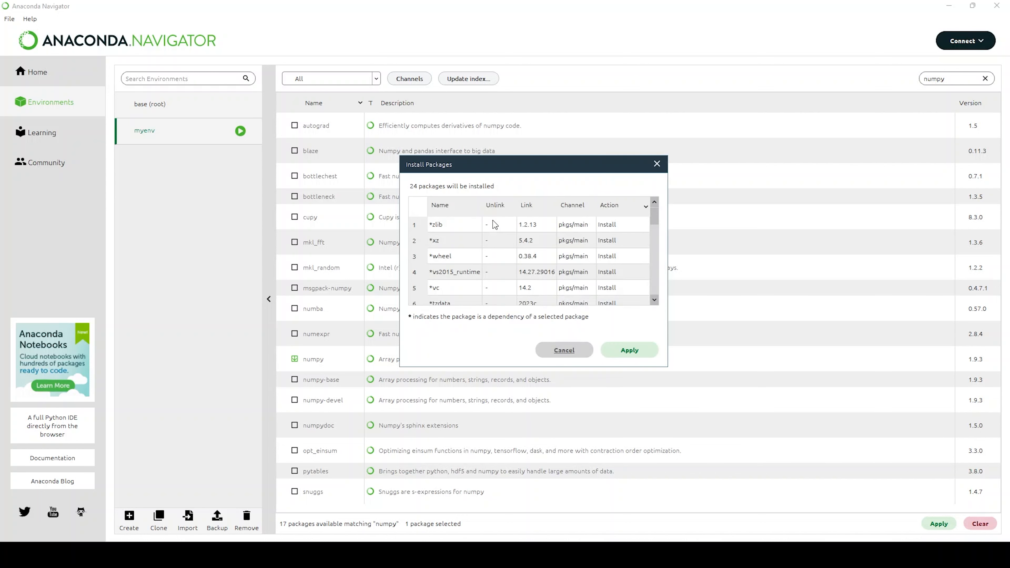
scroll(583, 271, "down", 6)
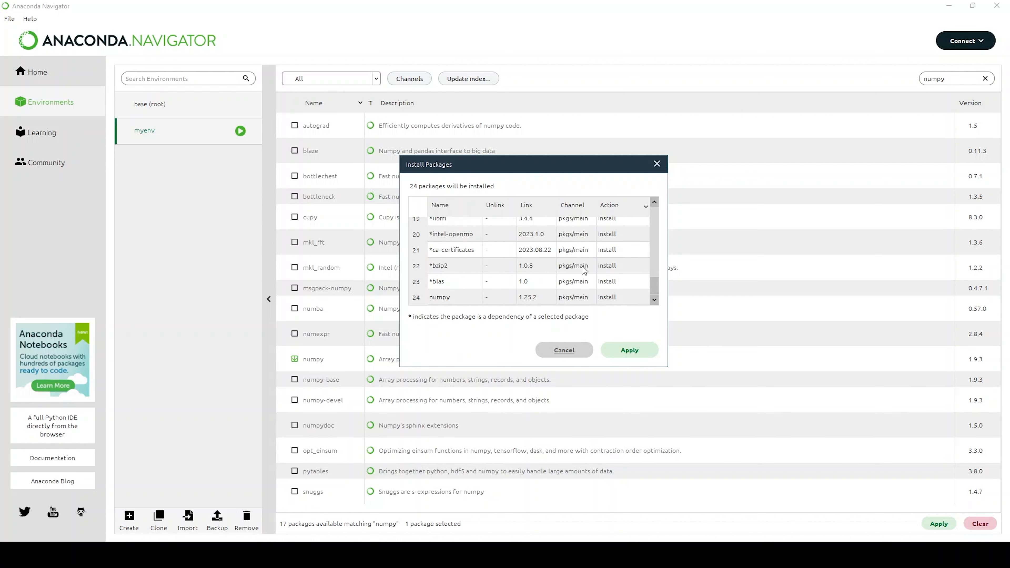
scroll(583, 271, "up", 6)
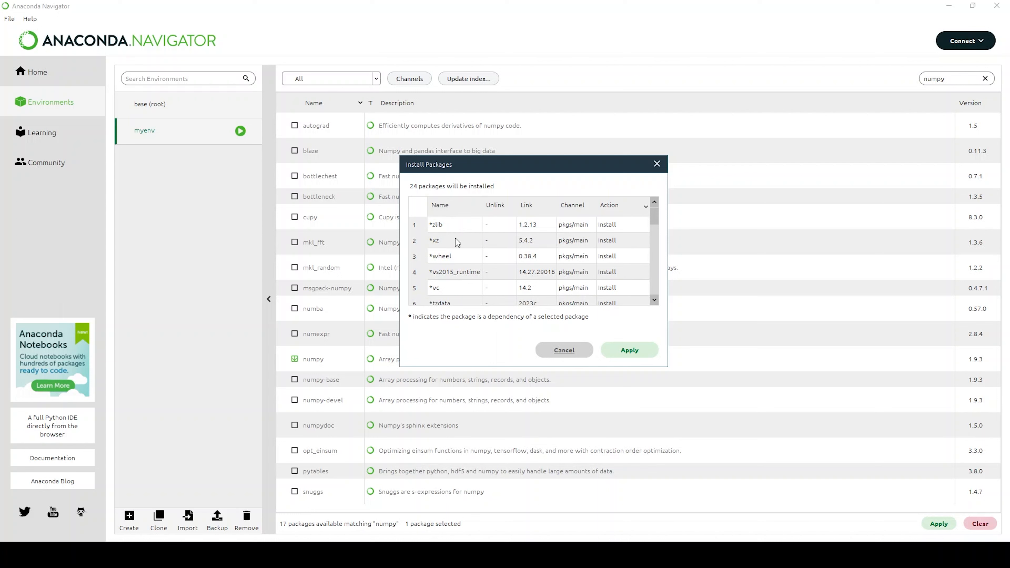
left_click(631, 350)
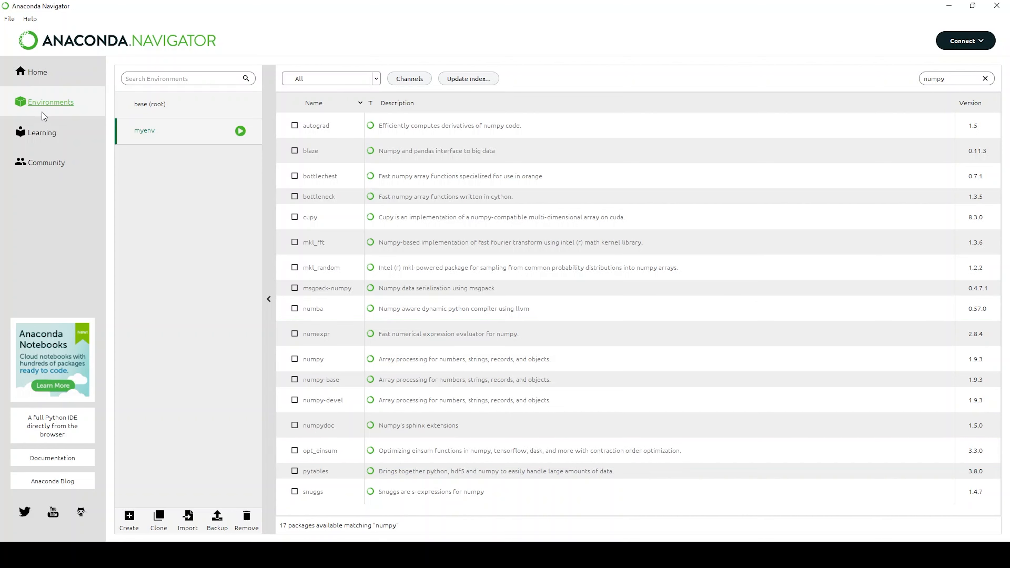
Return to Navigator's home view and switch the applications list to the base (root) environment.
left_click(34, 81)
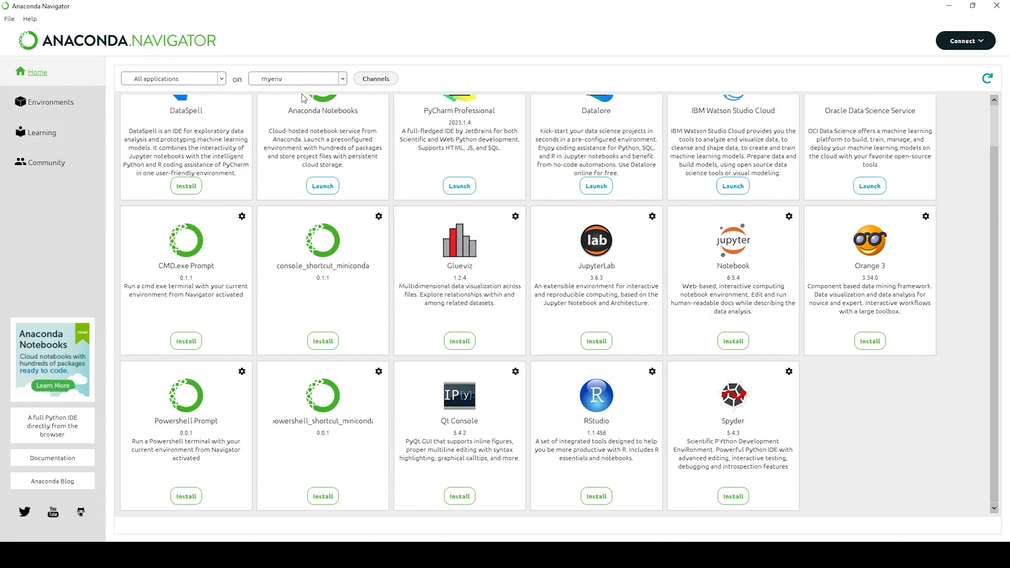
left_click(308, 83)
left_click(307, 85)
left_click(306, 83)
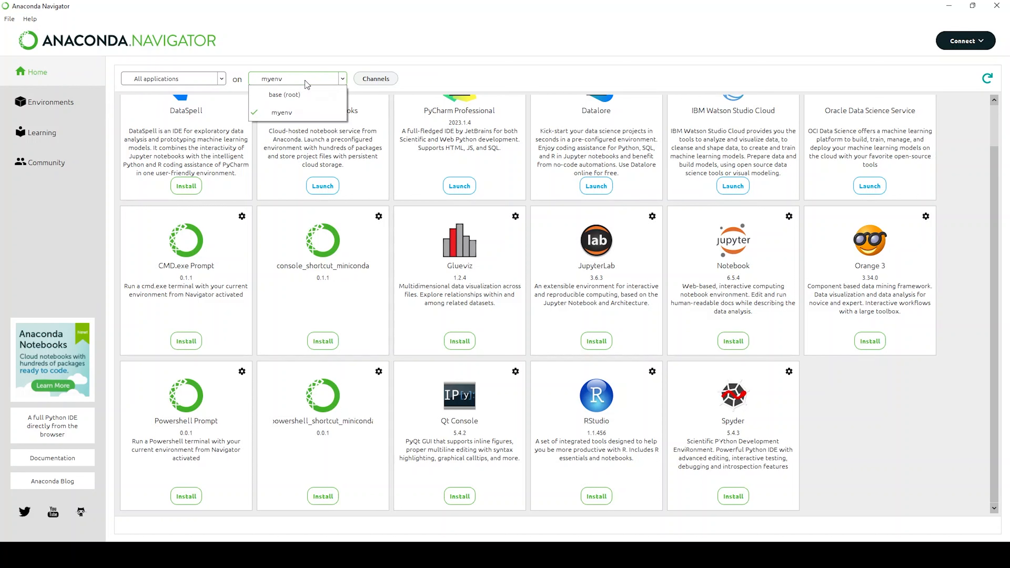
left_click(278, 95)
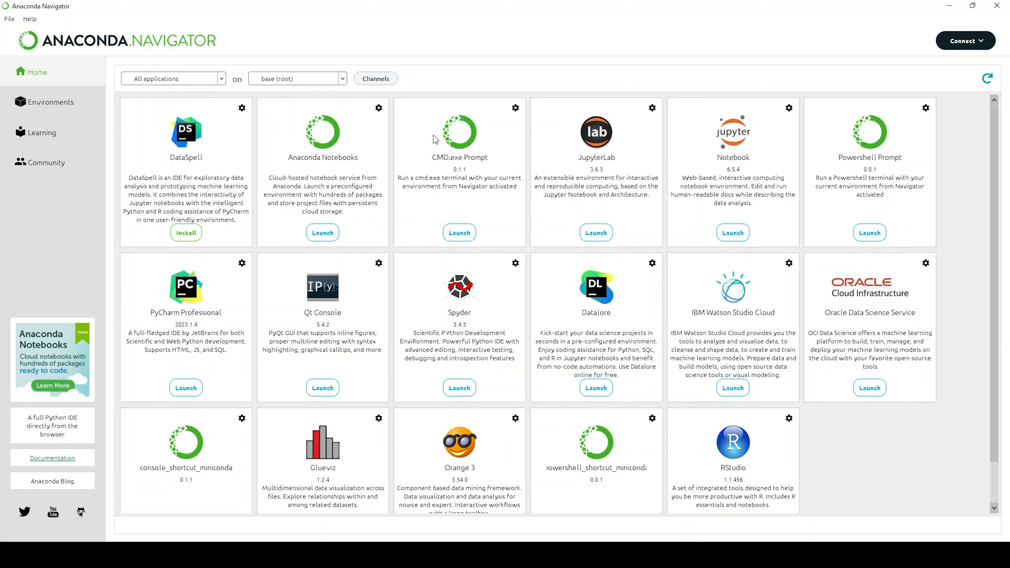
Launch Jupyter Notebook from Navigator and create a new Python 3 (ipykernel) notebook.
left_click(730, 230)
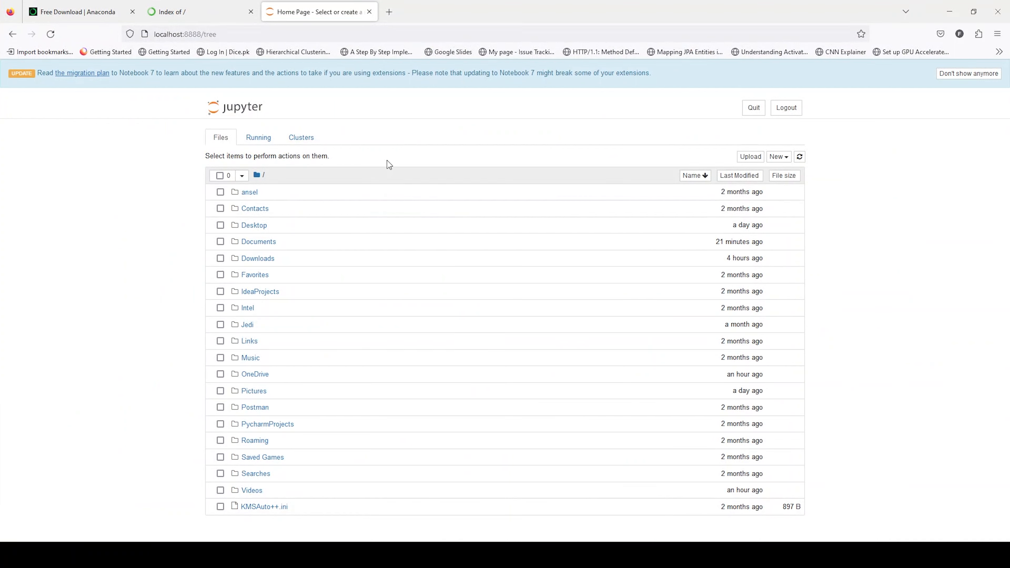
left_click(785, 158)
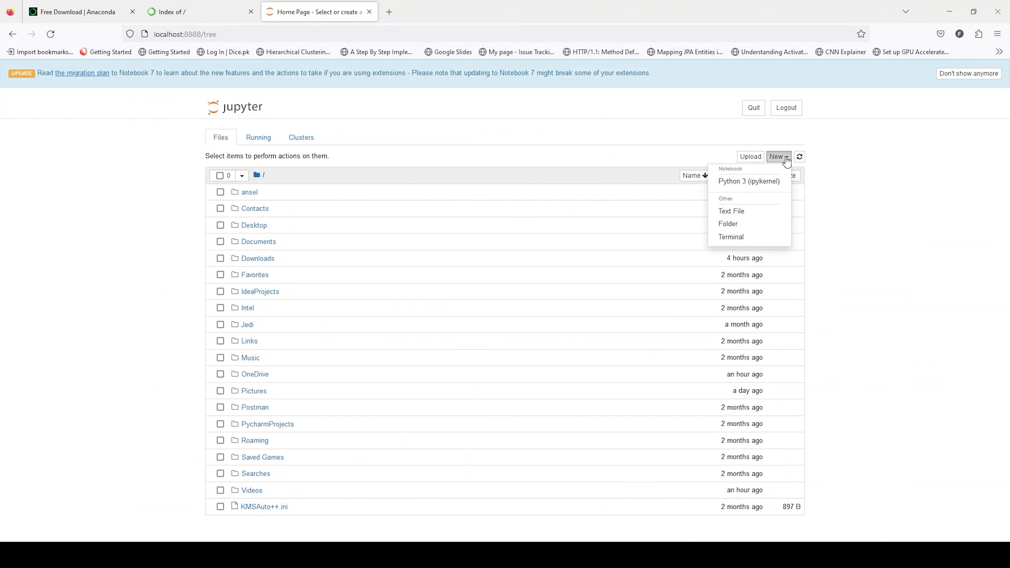
left_click(760, 182)
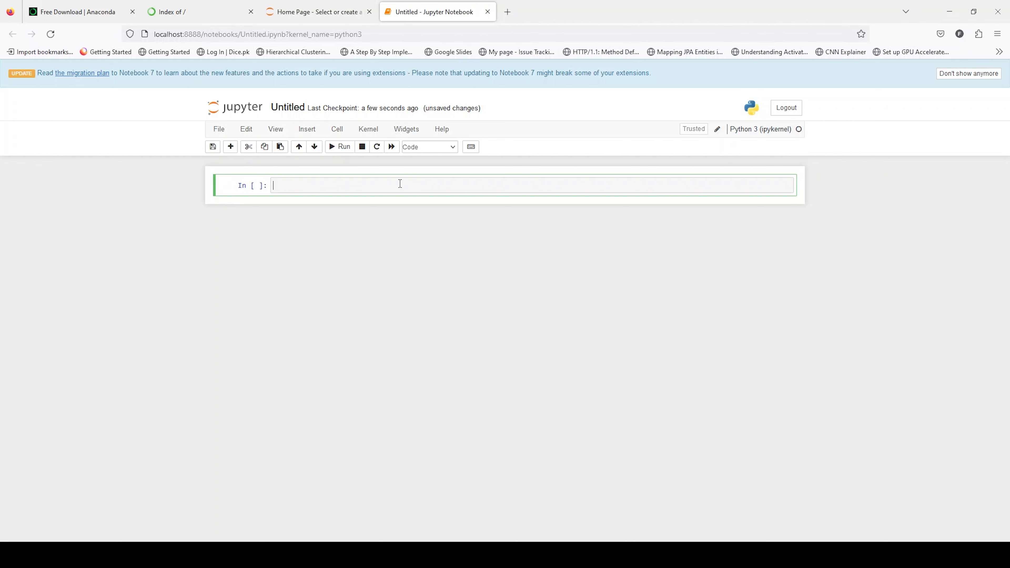
Enter and run four successive notebook cells: a = 3, b = 5, c = a+ b, and print(c).
type("a = 3")
key("shift+Return")
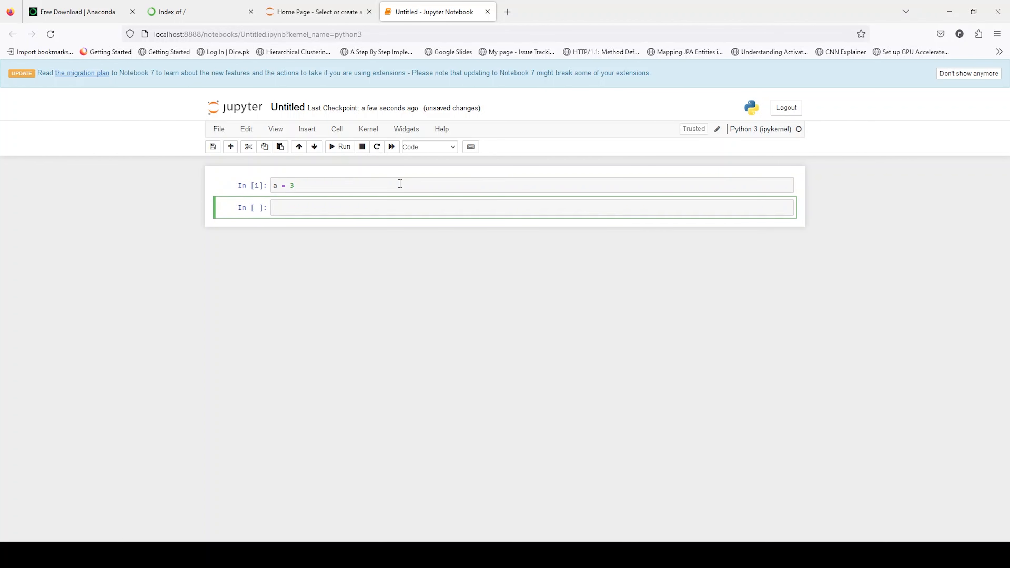
type("b = 5")
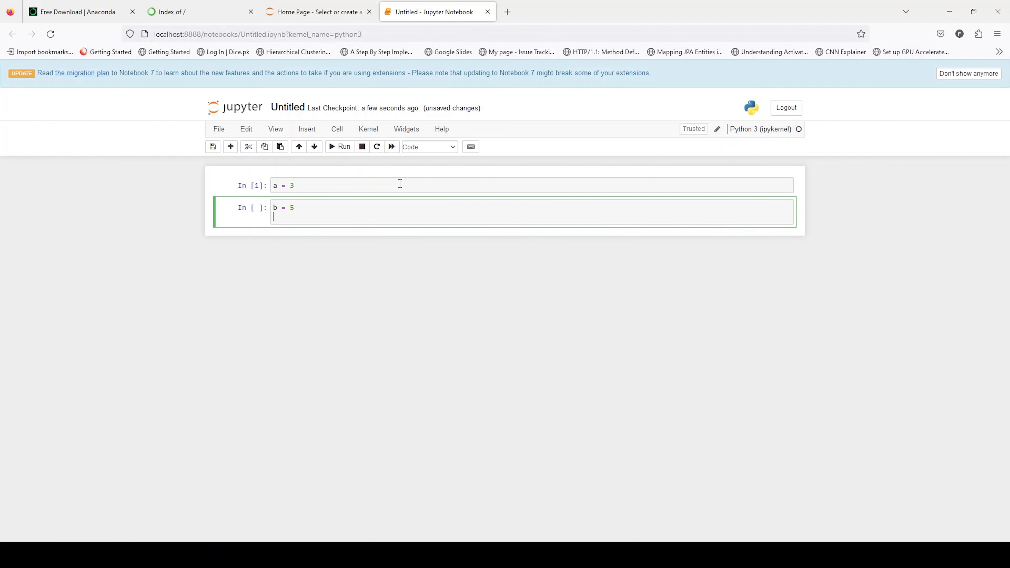
key("shift+Return")
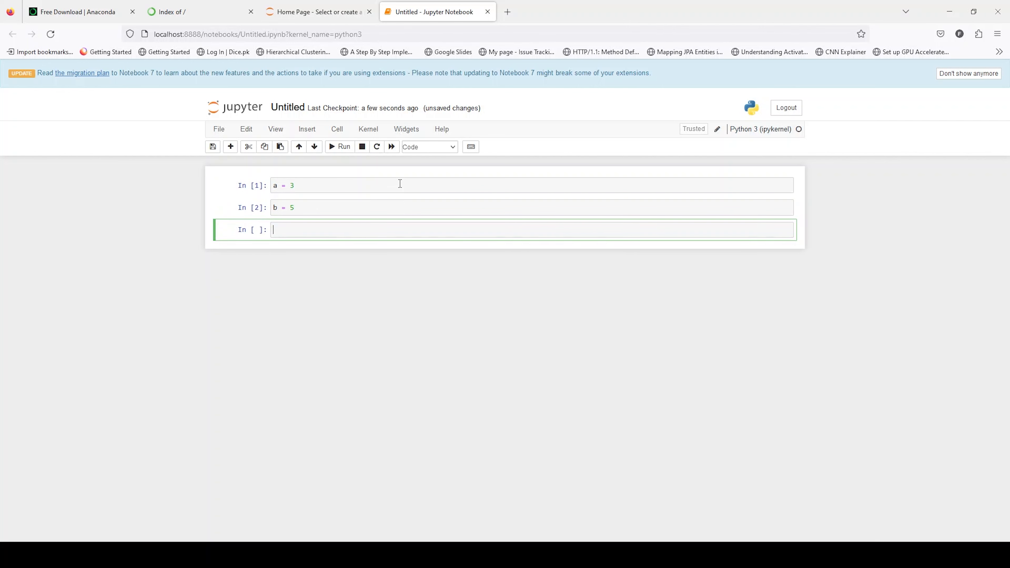
type("c = a+ b")
key("shift+Return")
type("print(")
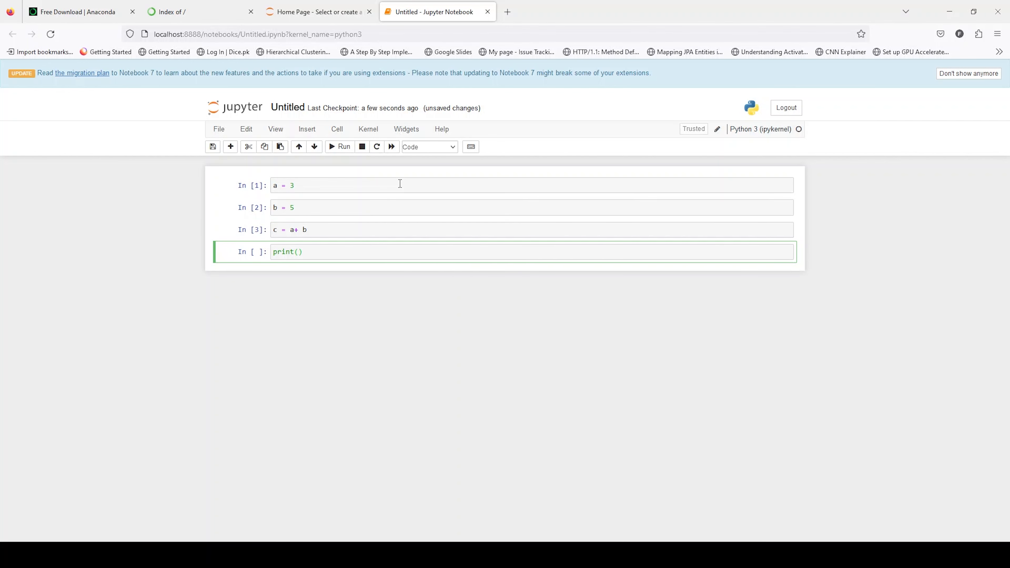
type("c")
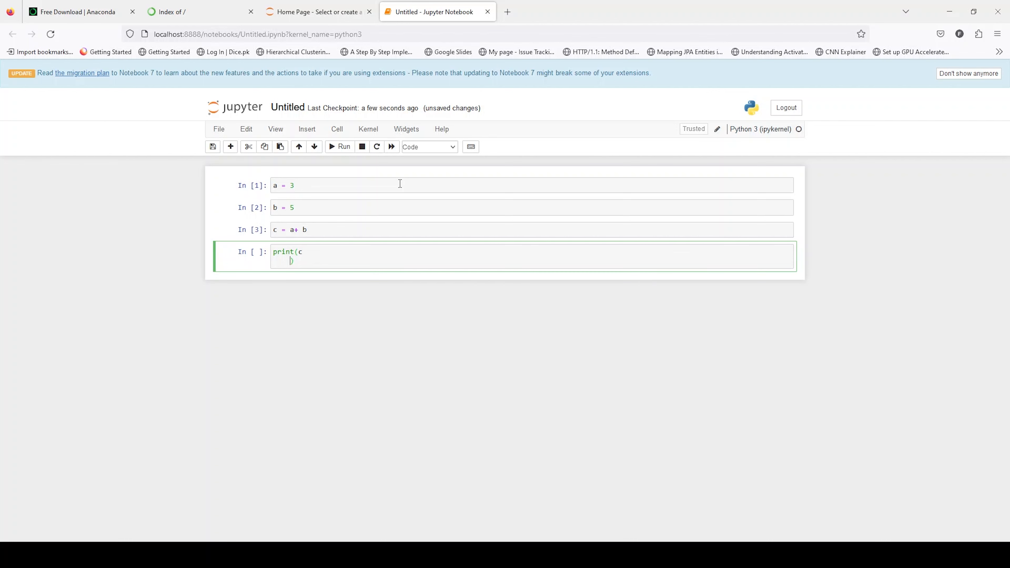
key("shift+Return")
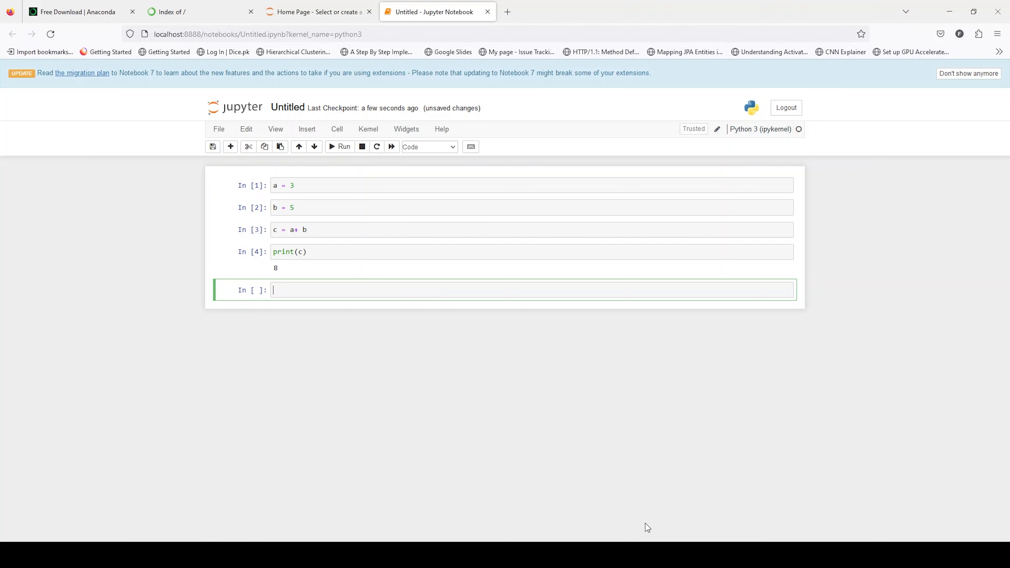
Switch back to Anaconda Navigator, launch Spyder, and write a script with the lines a = 6, b = 8 and c = a+b.
left_click(650, 554)
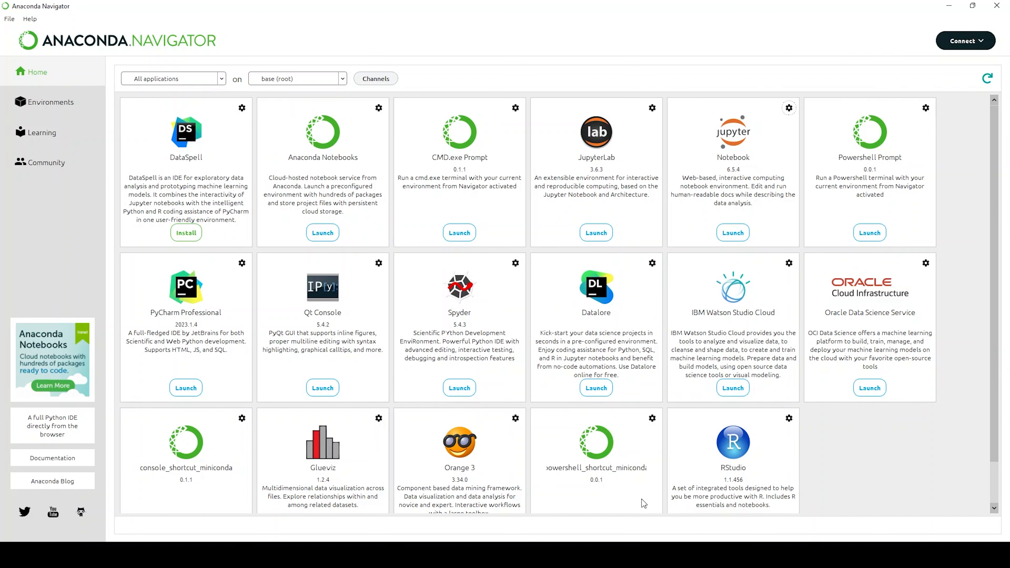
left_click(455, 386)
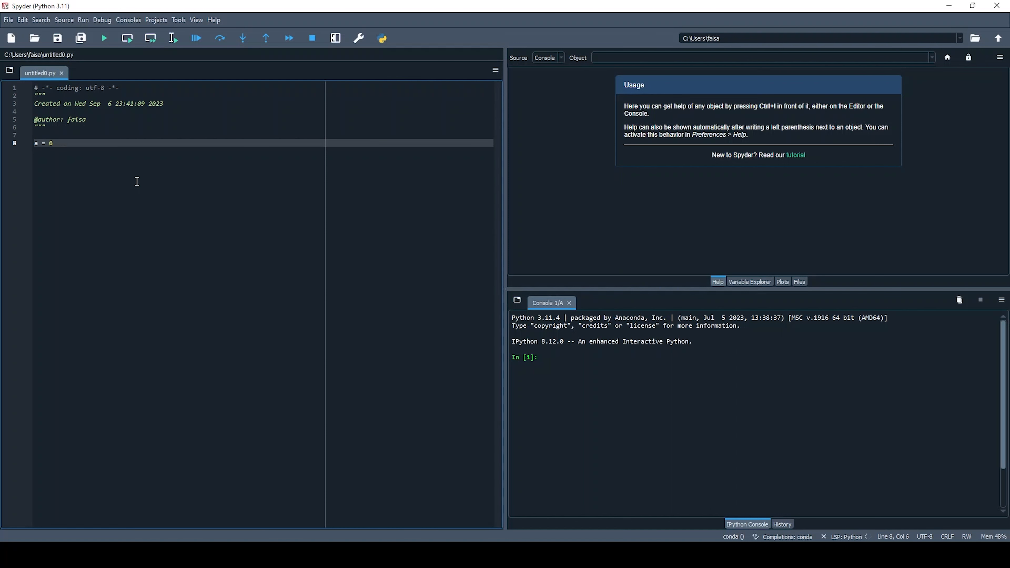
key("Return")
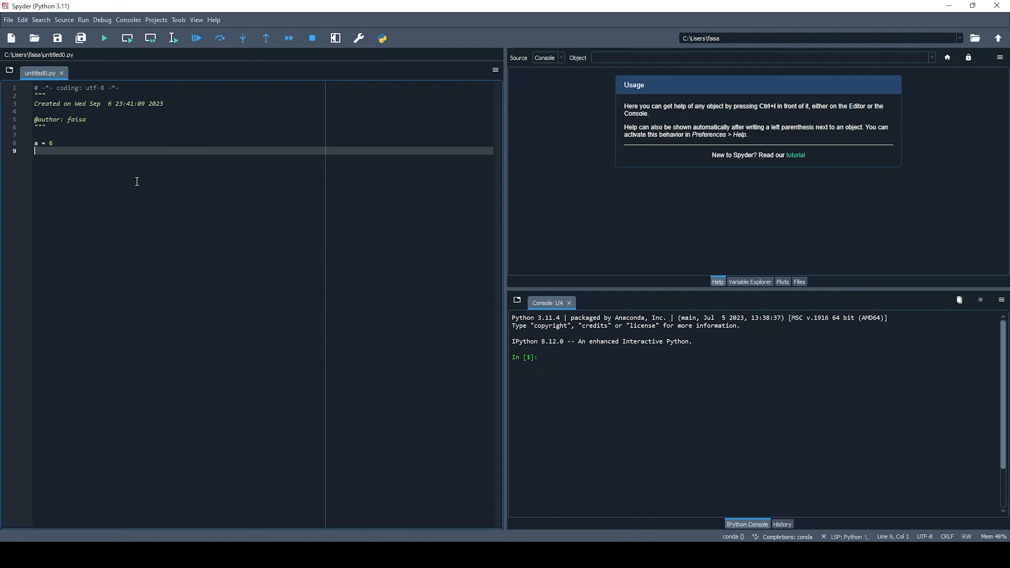
type("b = 8")
key("Return")
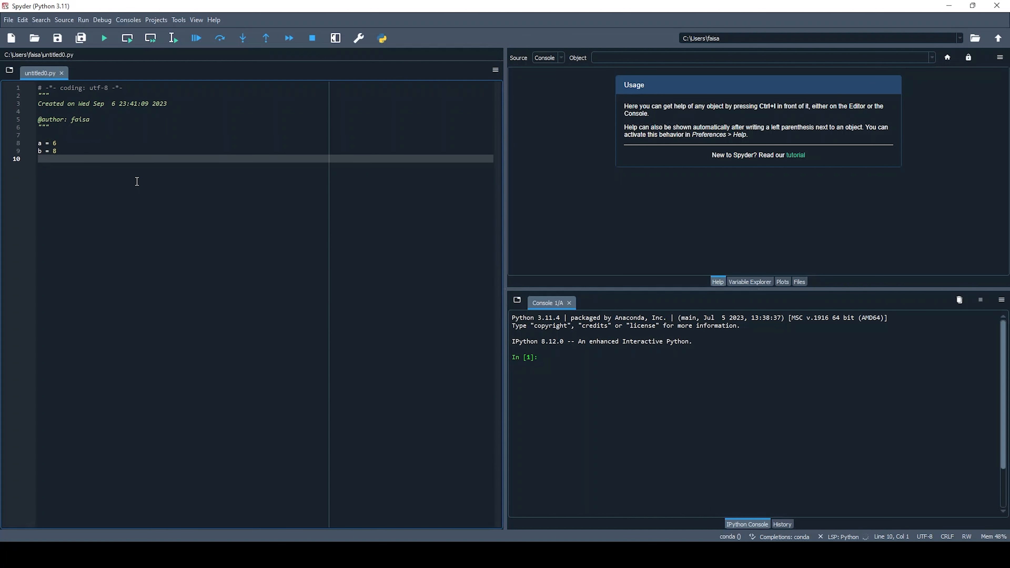
type("c = a+b")
Run the script and examine the values of a, b and c in the Variable Explorer.
left_click(106, 39)
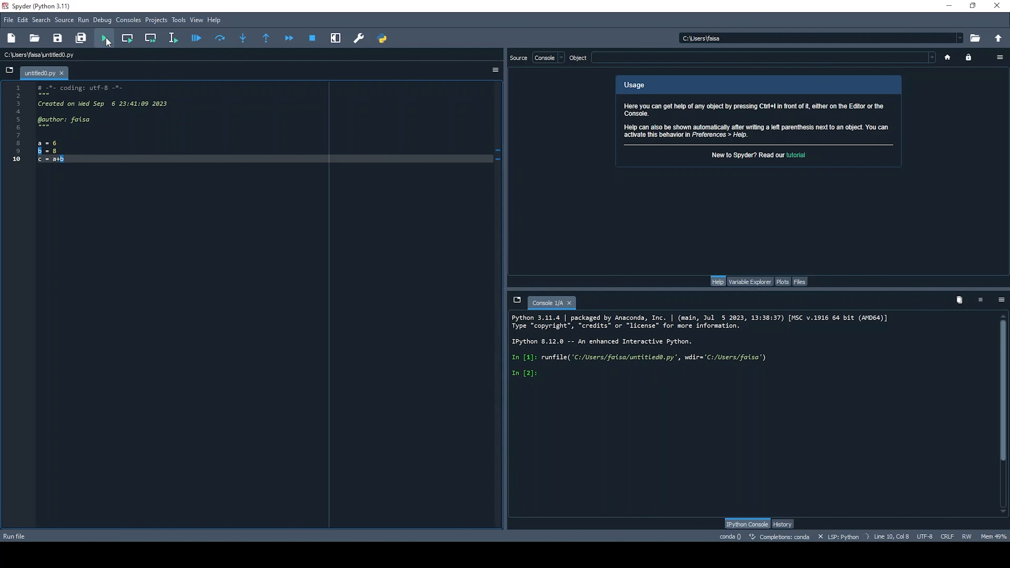
left_click(751, 281)
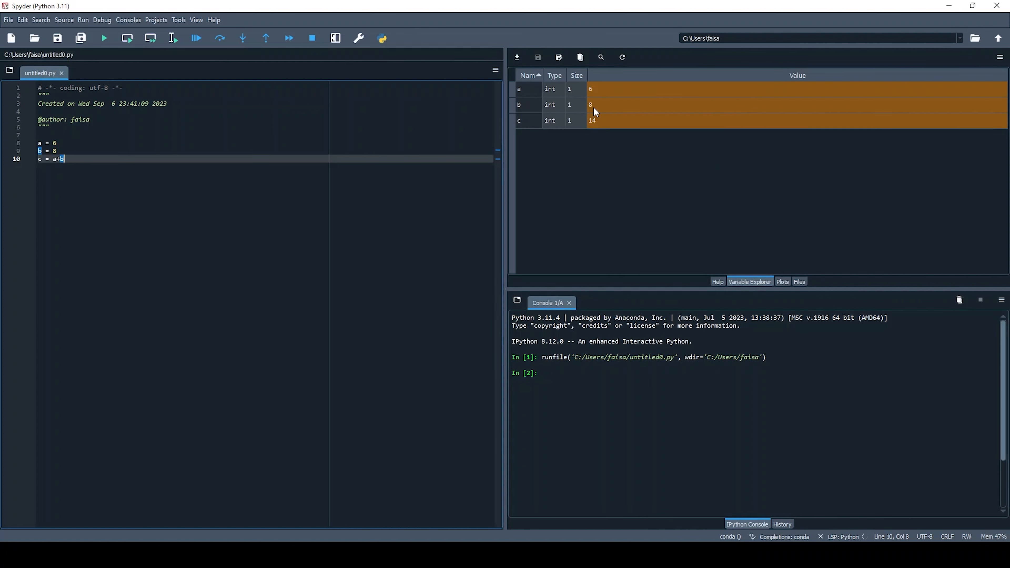
left_click(598, 125)
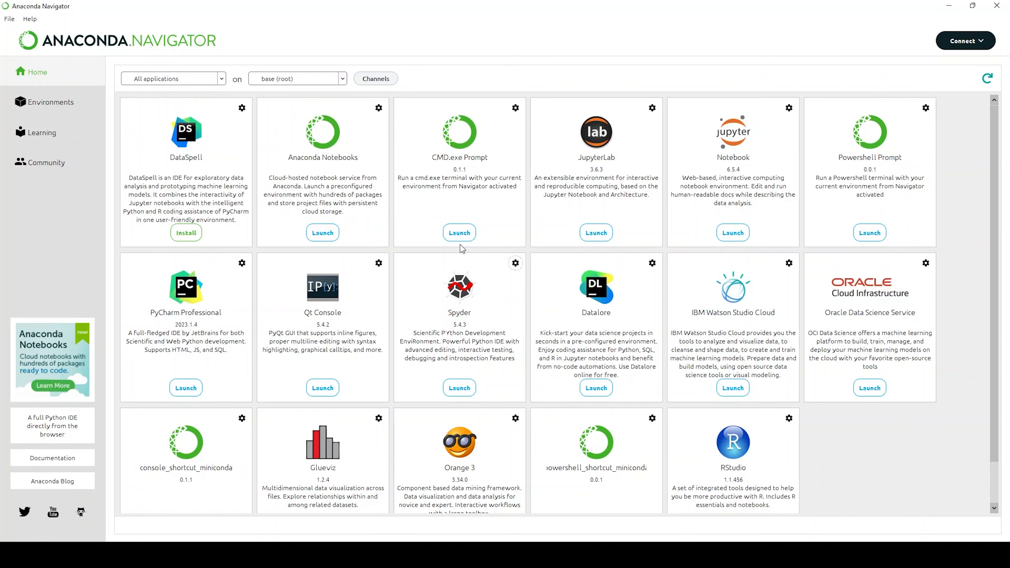
Open Anaconda Powershell Prompt through a Windows search for "ana" and move its window toward the middle of the screen.
scroll(460, 244, "down", 1)
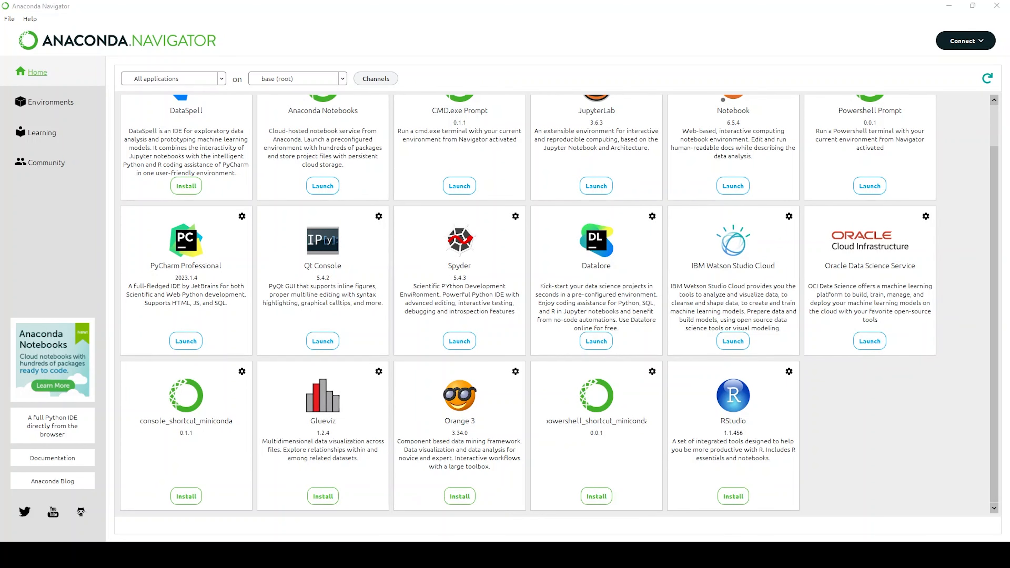
key("super")
type("ana")
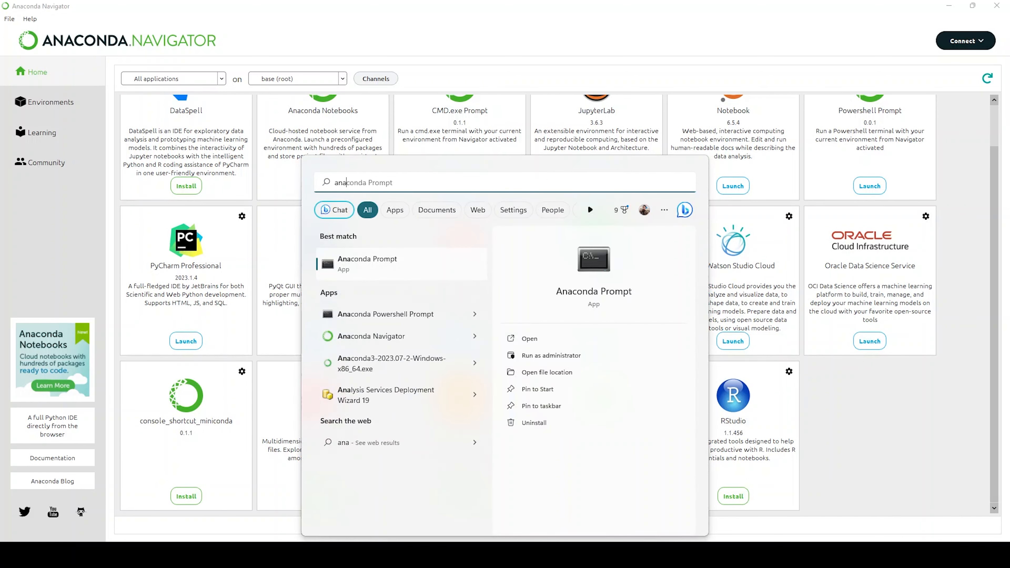
key("Down")
key("Return")
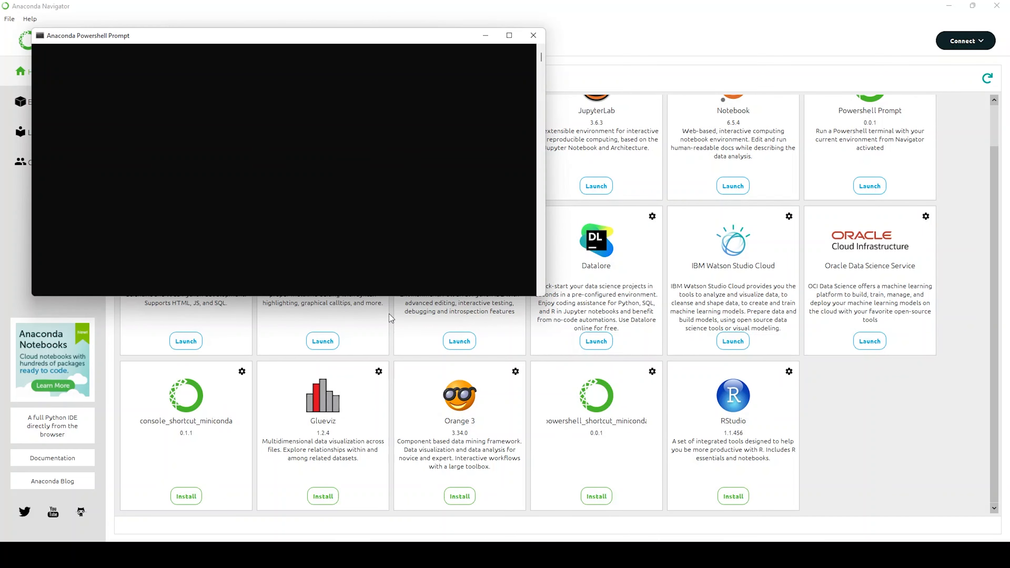
left_click_drag(270, 39, 583, 130)
left_click(528, 146)
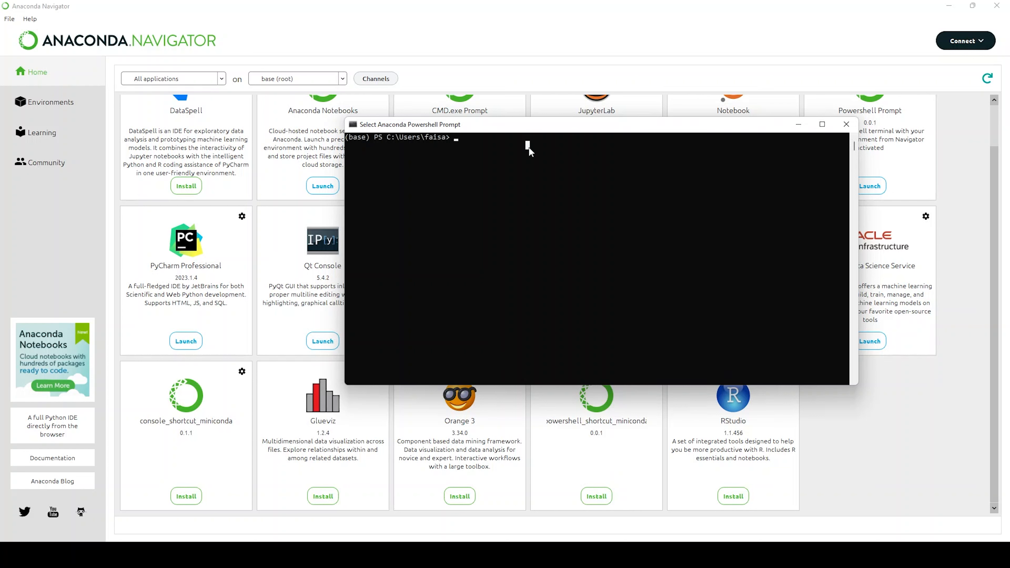
key("Escape")
Check the Python version with python --version and minimize the prompt window.
type("pytho")
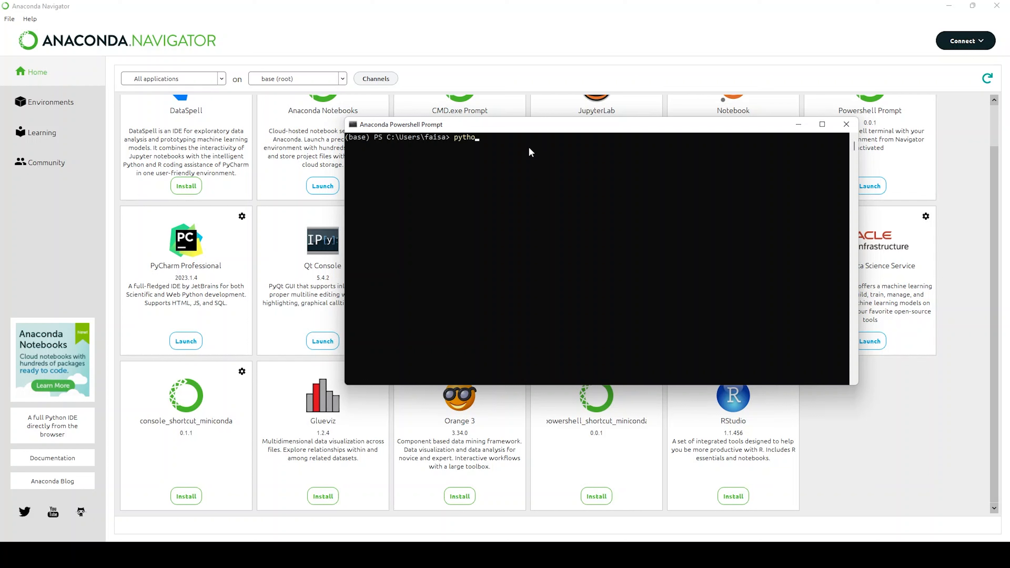
type("n --")
type("version")
key("Return")
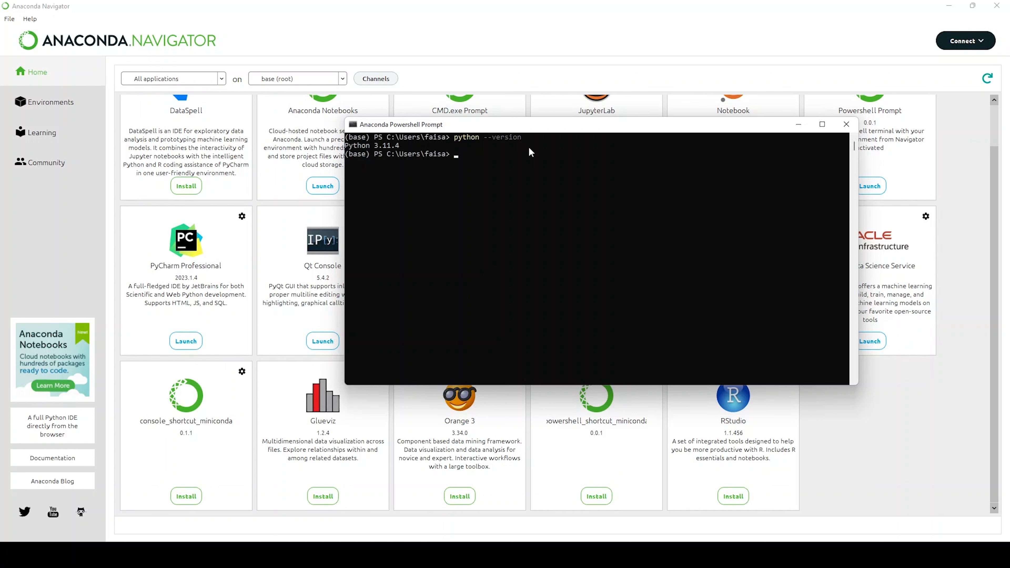
left_click(798, 124)
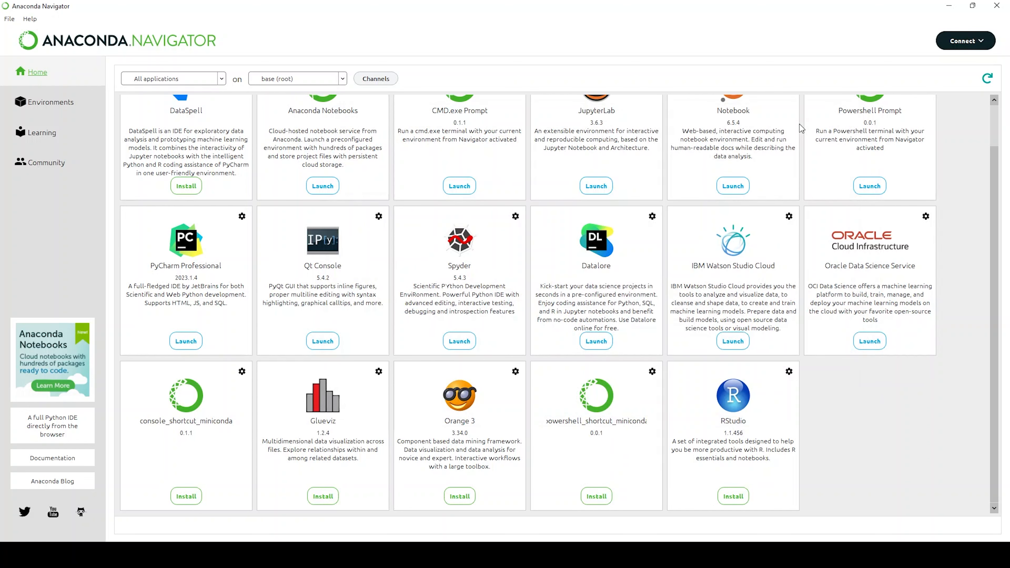